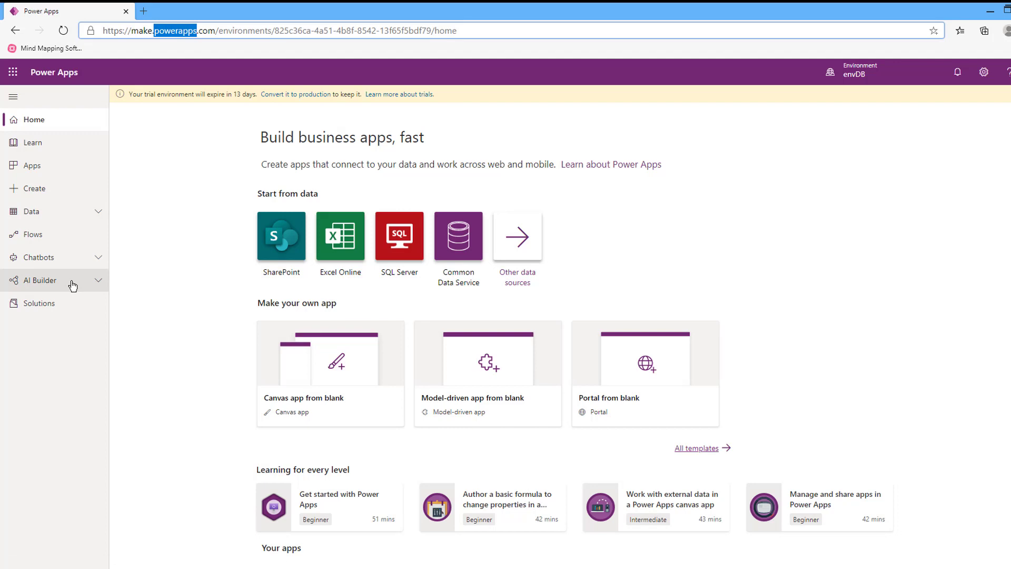
Create a Form Processing model in AI Builder and name it TestForm
left_click(72, 284)
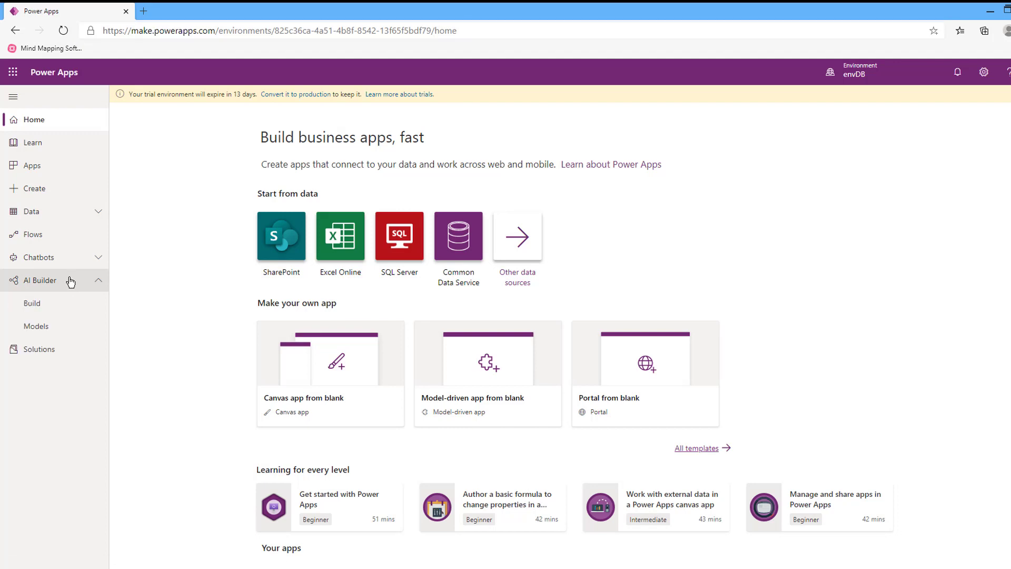
left_click(40, 308)
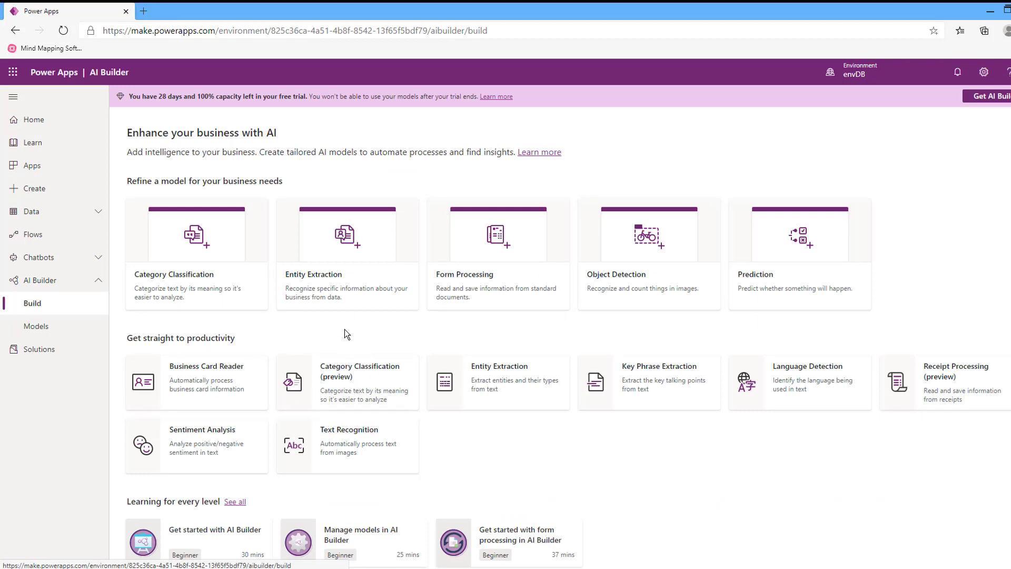
left_click(479, 256)
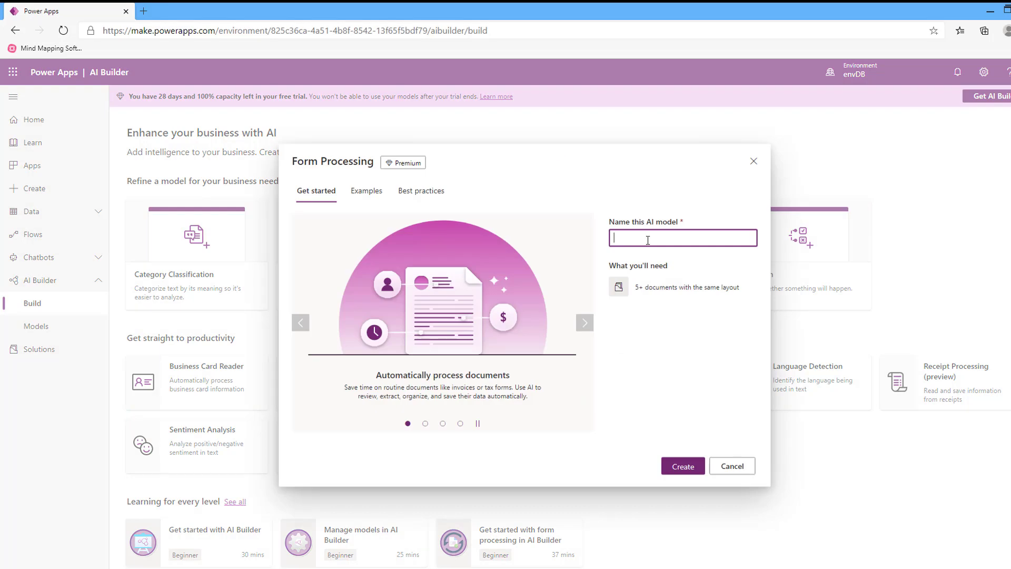
type("TestForm")
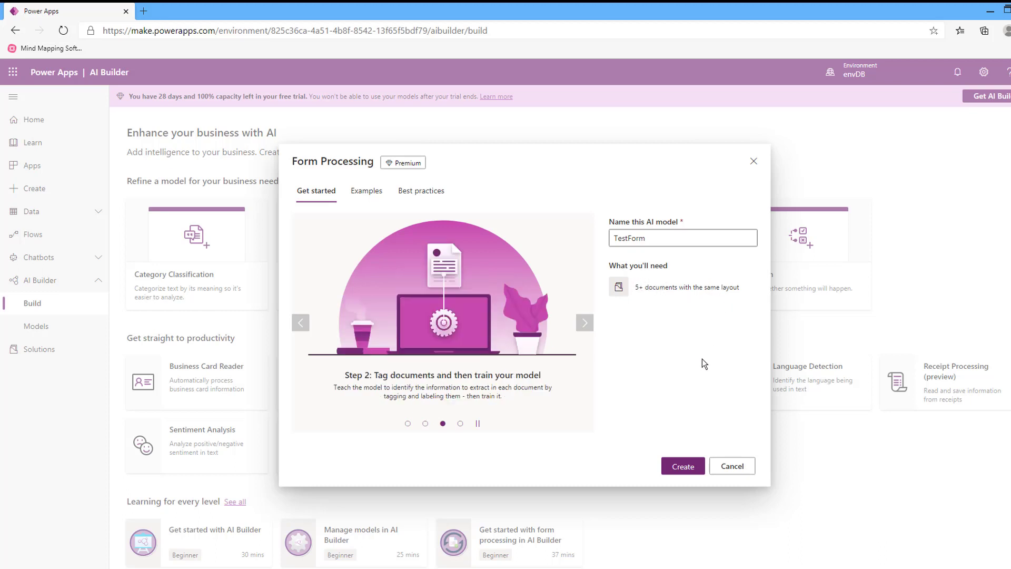
left_click(682, 465)
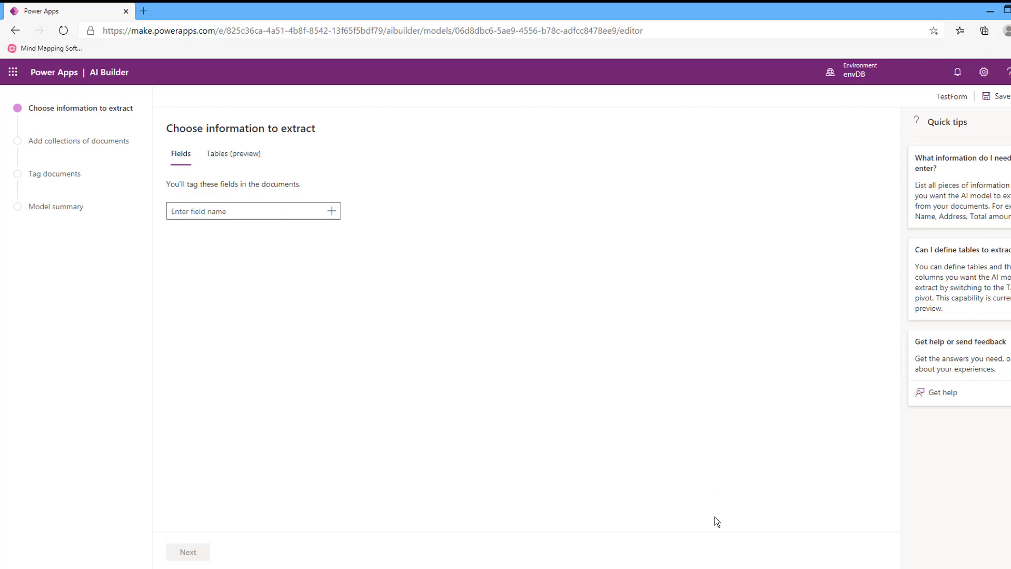
View the sample invoice Contoso 1.png in Windows Photo Viewer, and return to the model editor
mouse_move(722, 567)
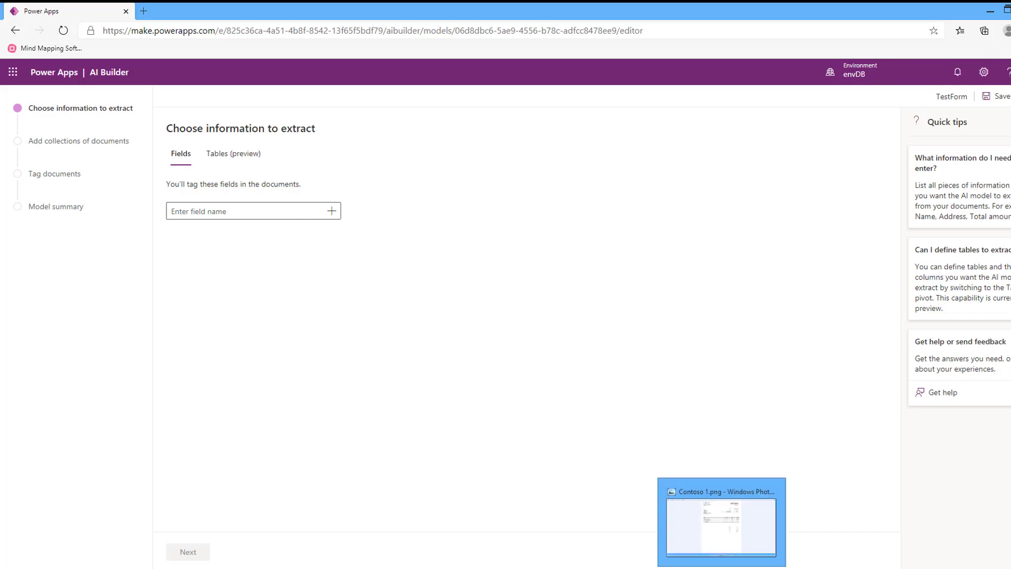
left_click(721, 526)
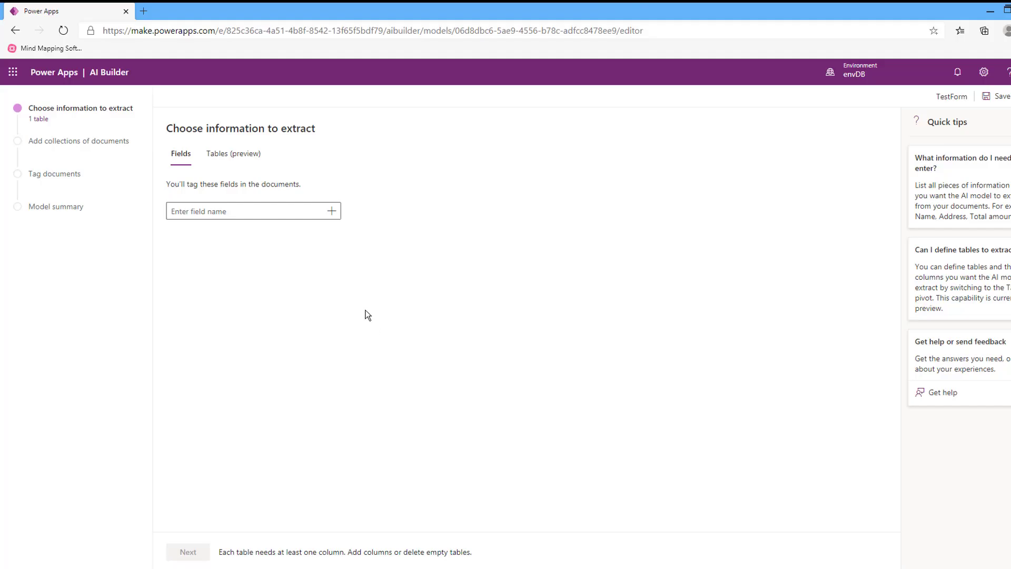
left_click(991, 10)
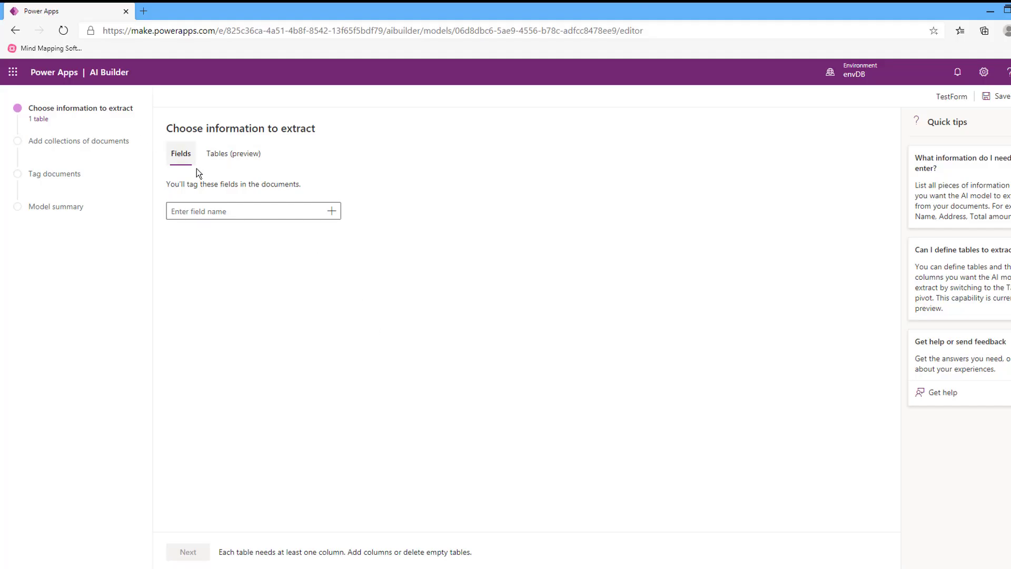
Add the fields Invoice No, Due Date and Total to the information to extract
left_click(182, 211)
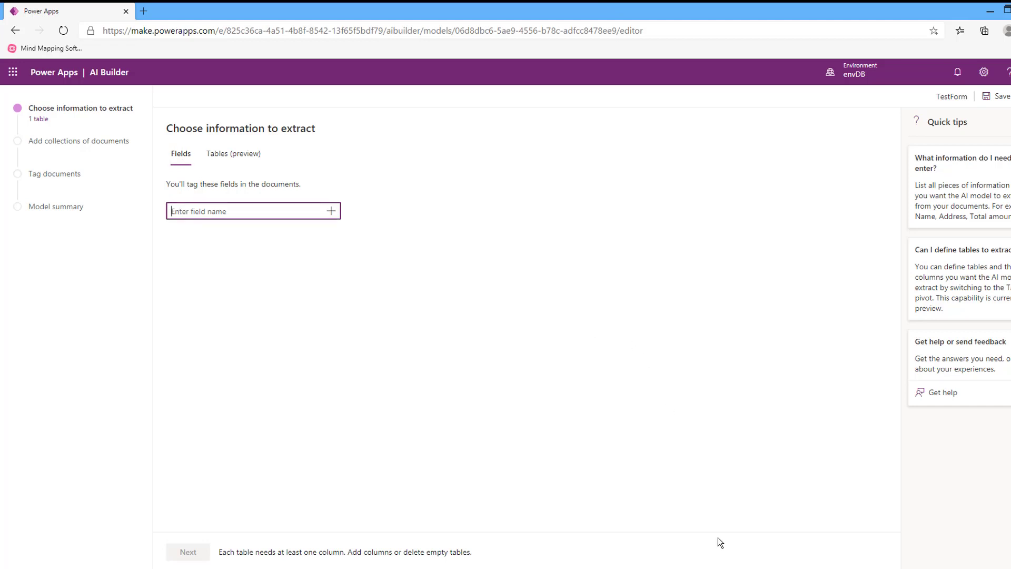
type("invoice No")
left_click(331, 210)
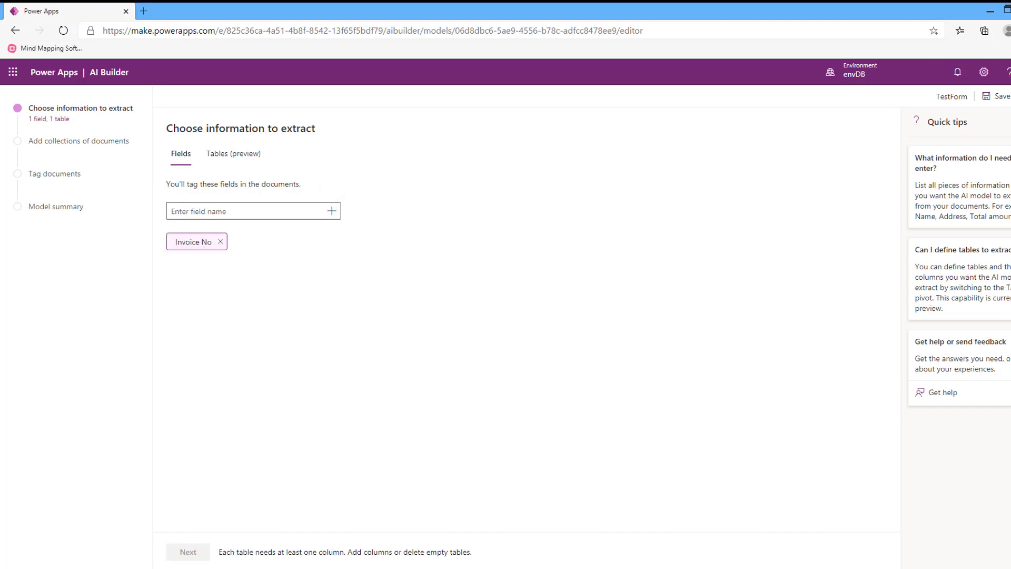
left_click(311, 211)
type("Due Date")
left_click(331, 211)
type("Tot")
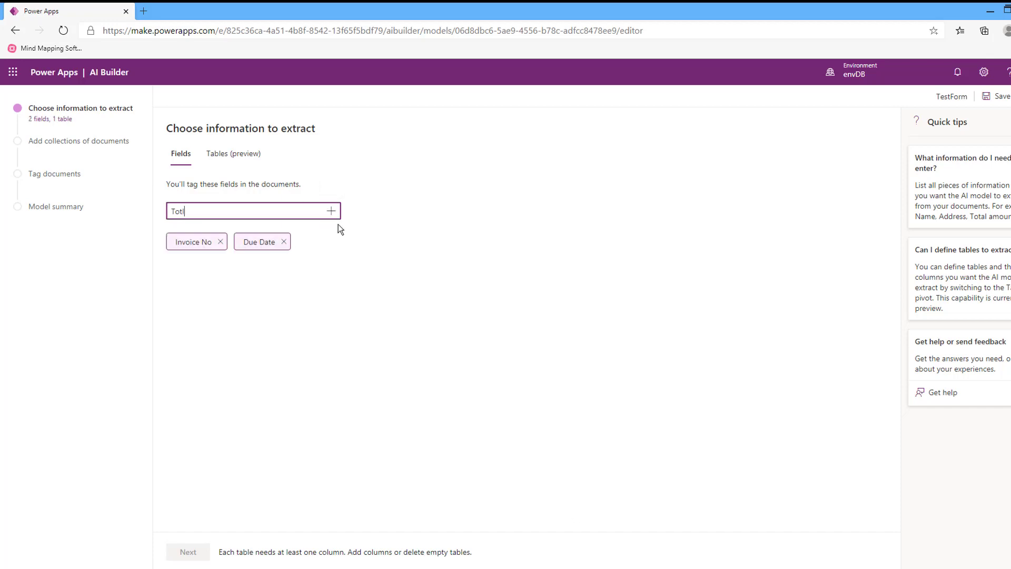
type("al")
left_click(332, 211)
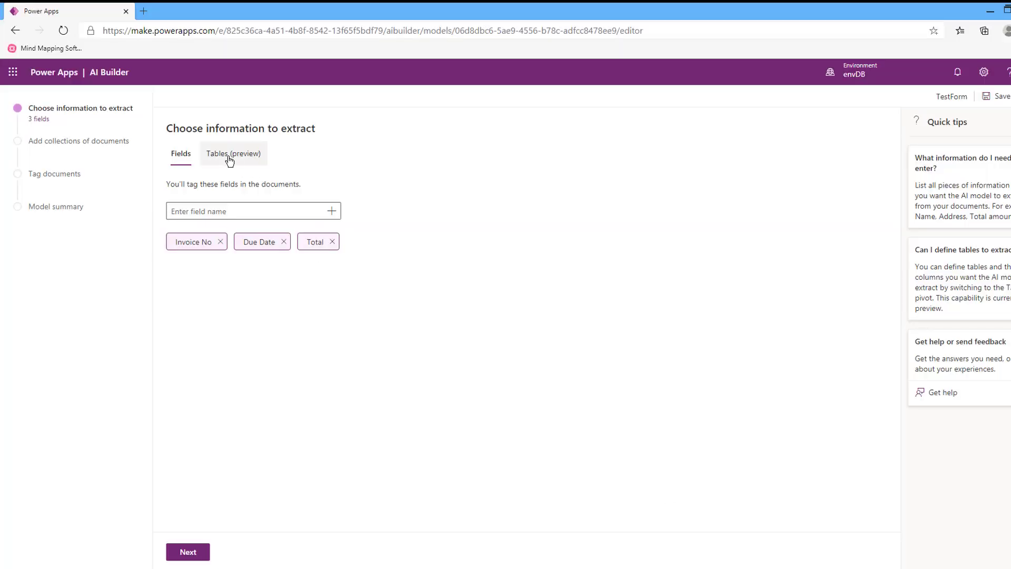
Add a new table to the information to extract and name it items
left_click(229, 161)
left_click(216, 216)
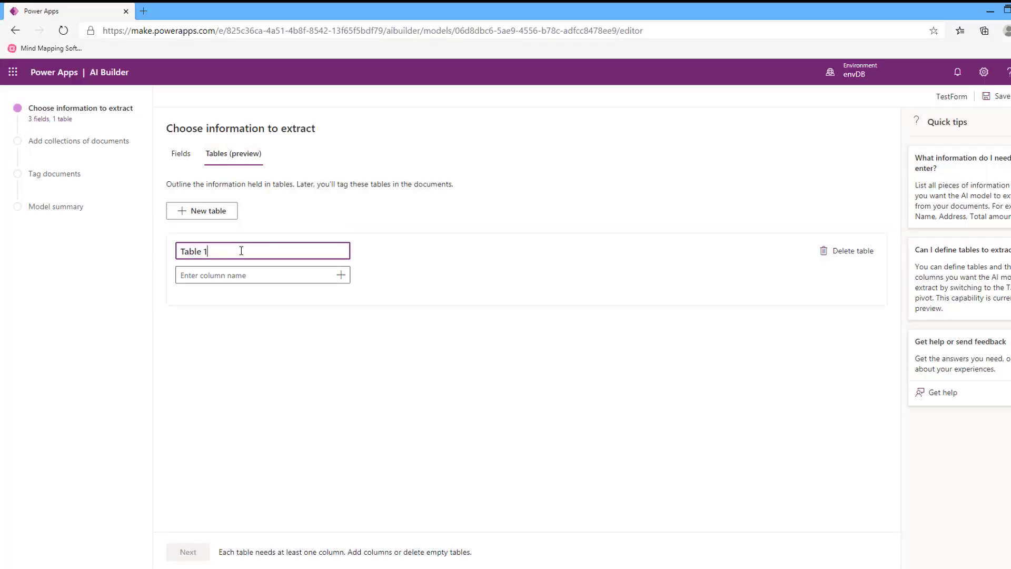
triple_click(241, 251)
type("items")
Add the columns Item Name and Amount to the items table, and proceed to adding document collections
left_click(256, 276)
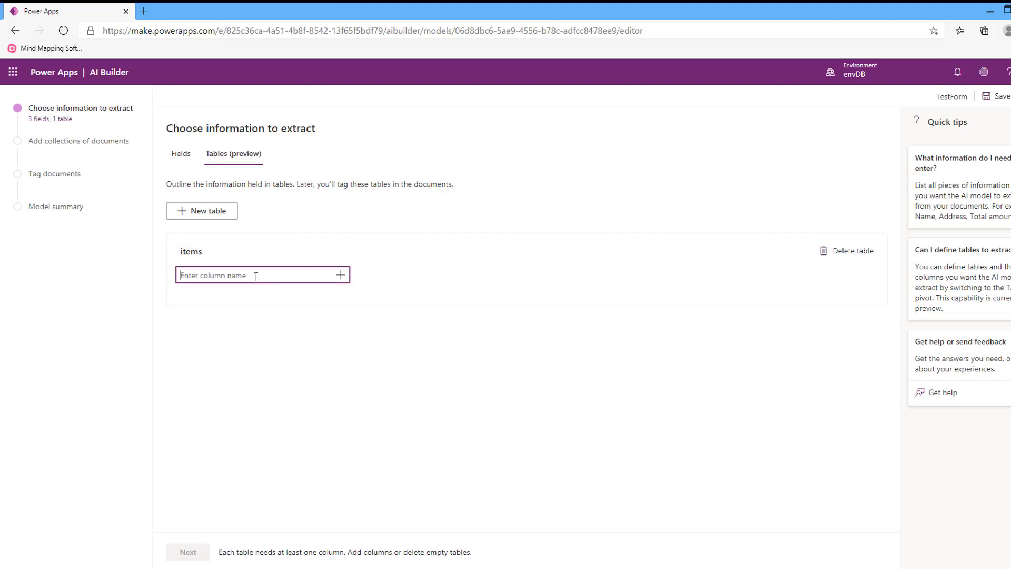
type("Item Name")
key("Return")
left_click(304, 276)
type("Am")
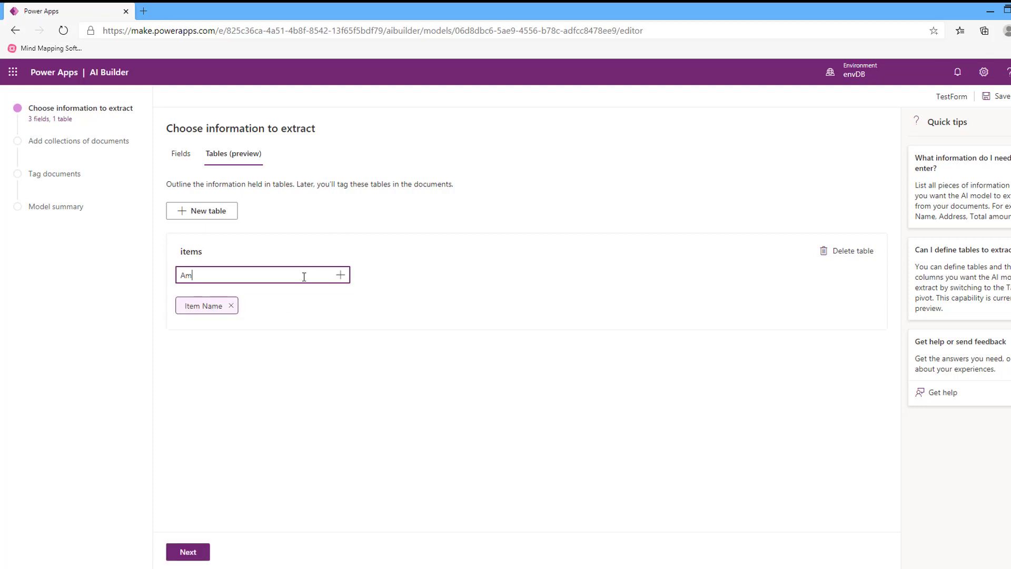
type("ount")
left_click(341, 276)
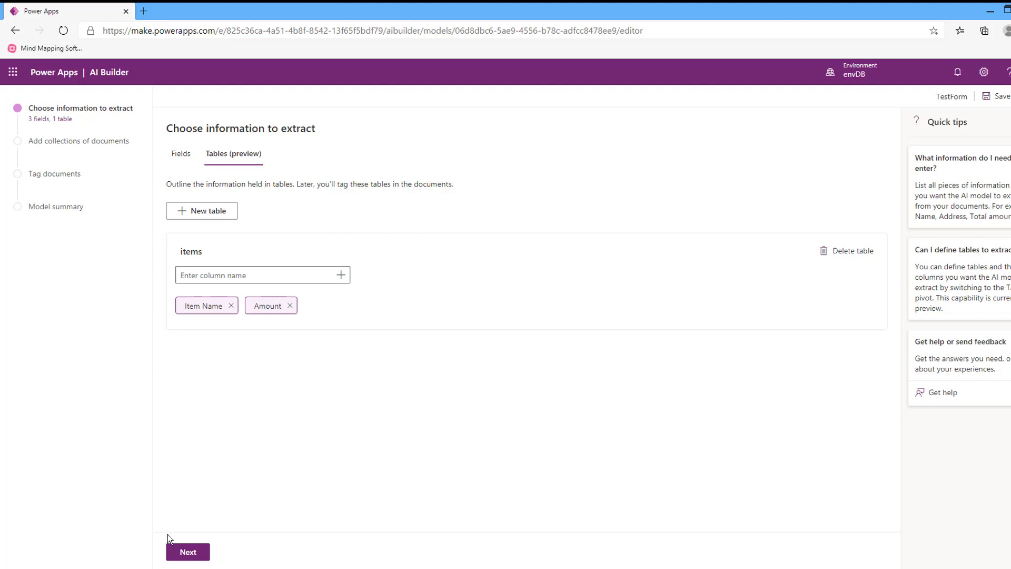
left_click(189, 552)
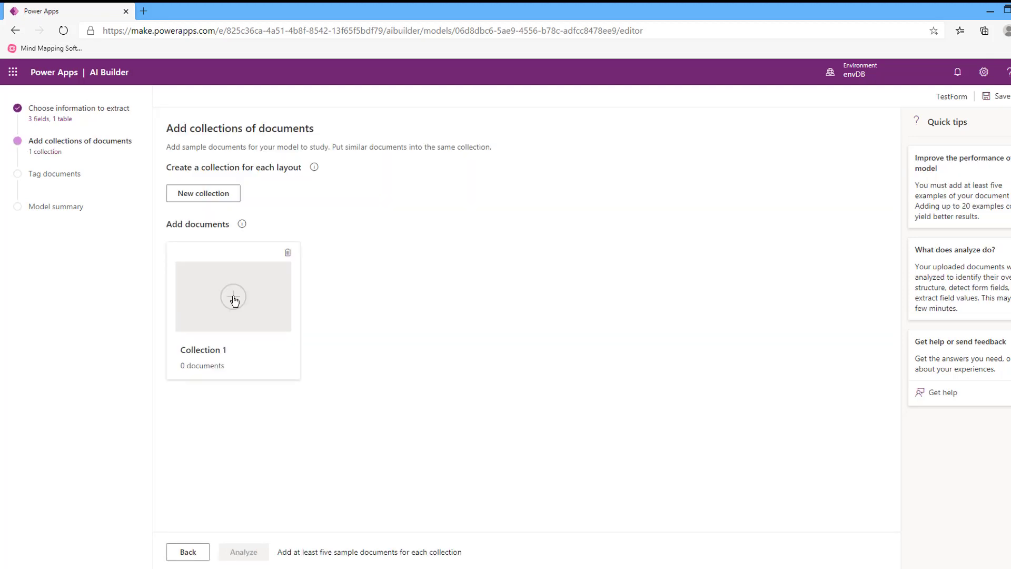
Upload Contoso 1.png through Contoso 5.png from local storage into Collection 1 and analyze the documents
left_click(234, 298)
left_click(874, 368)
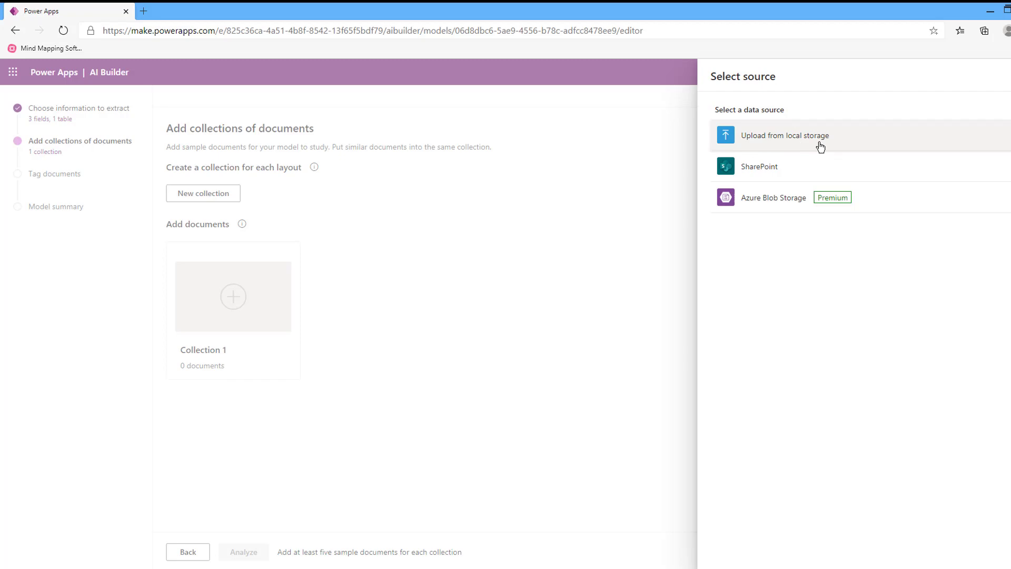
left_click(776, 137)
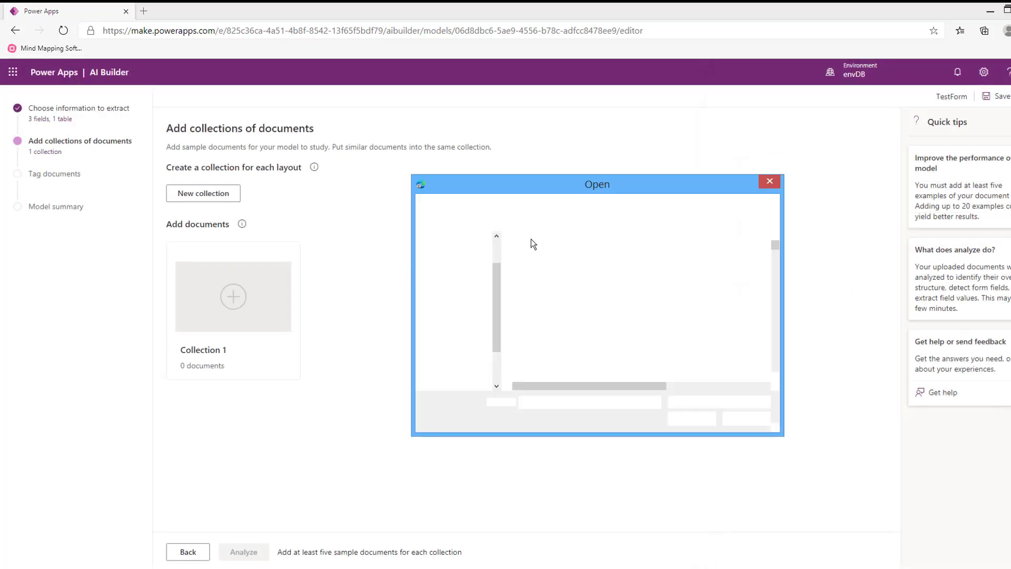
left_click_drag(585, 317, 508, 235)
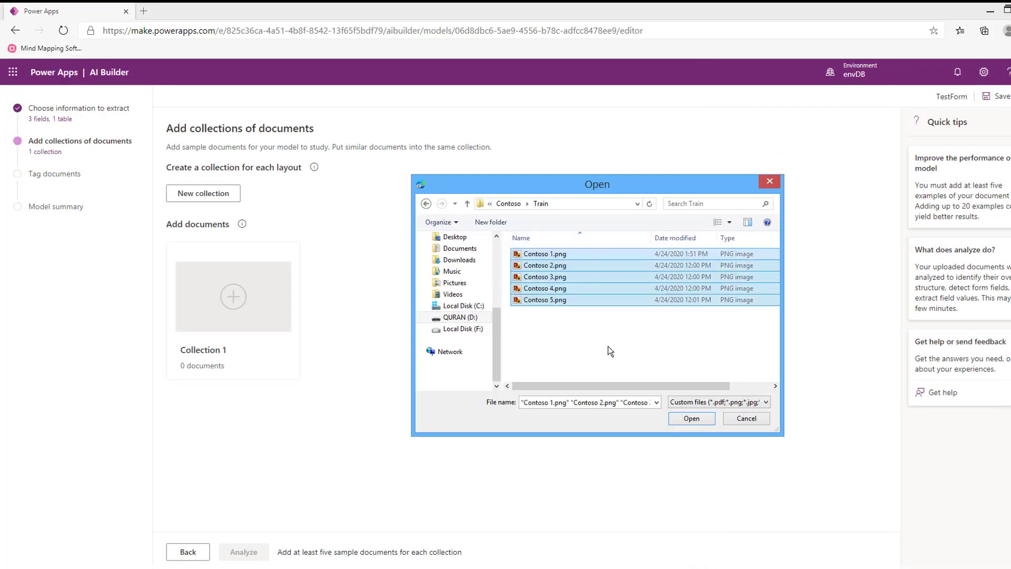
left_click(686, 419)
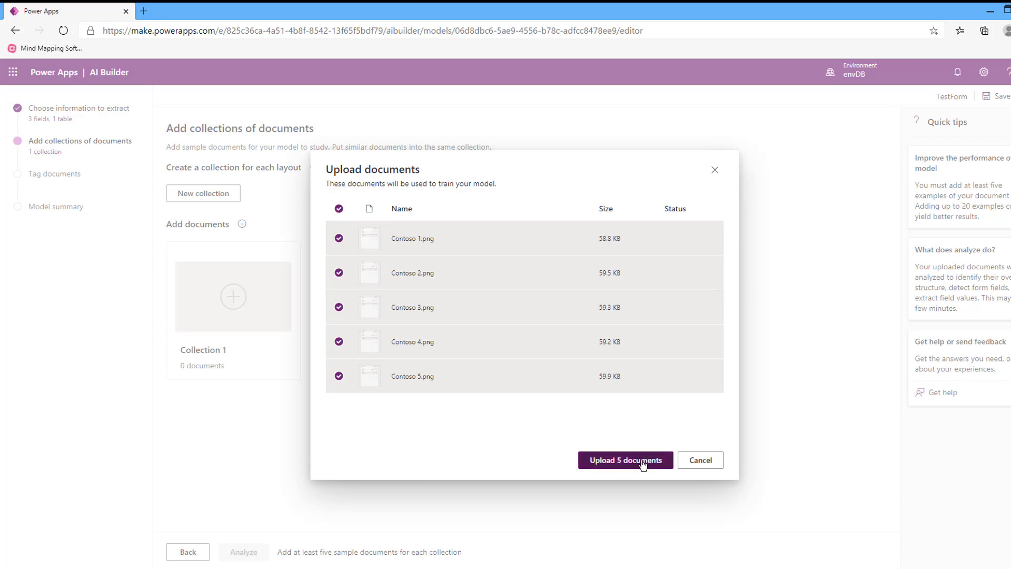
left_click(596, 462)
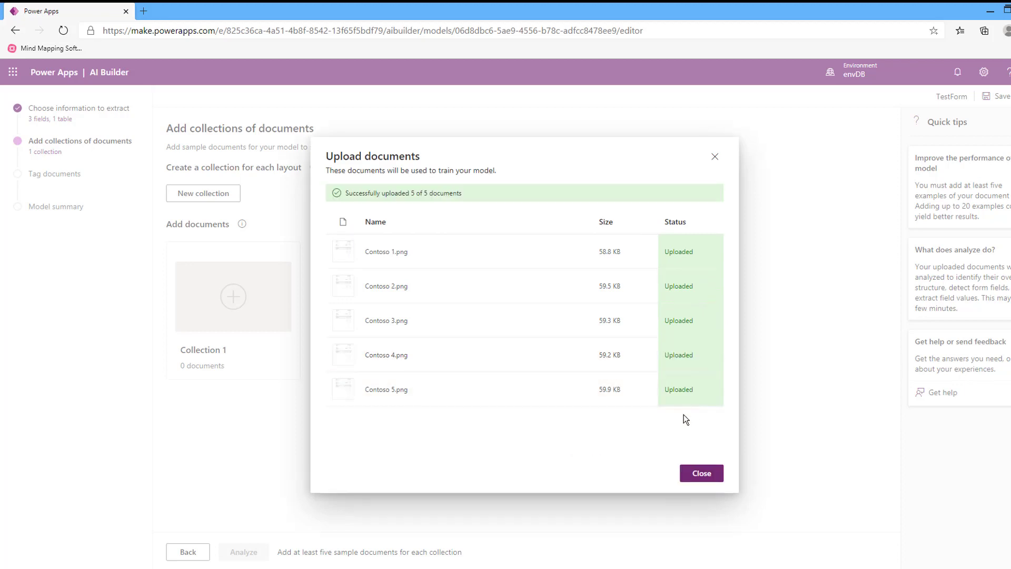
left_click(700, 473)
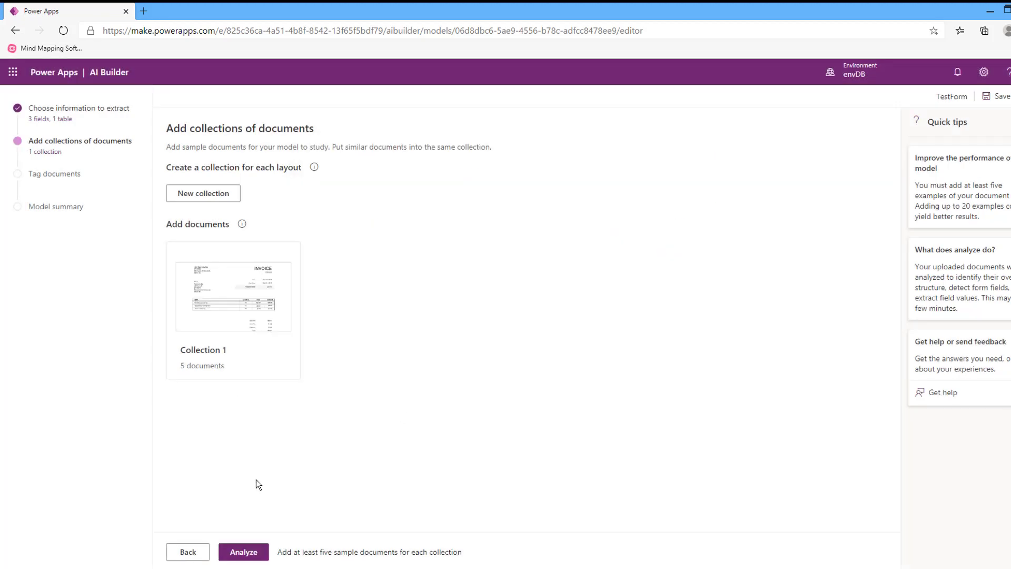
left_click(245, 553)
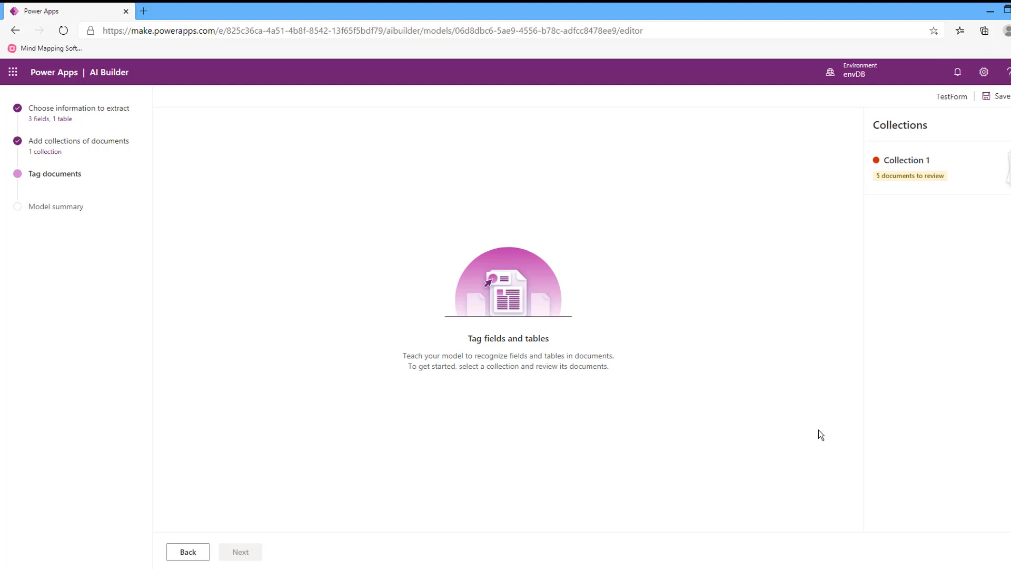
Open Collection 1 and tag the invoice number, due date and total on the first invoice as Invoice No, Due Date and Total
left_click(991, 170)
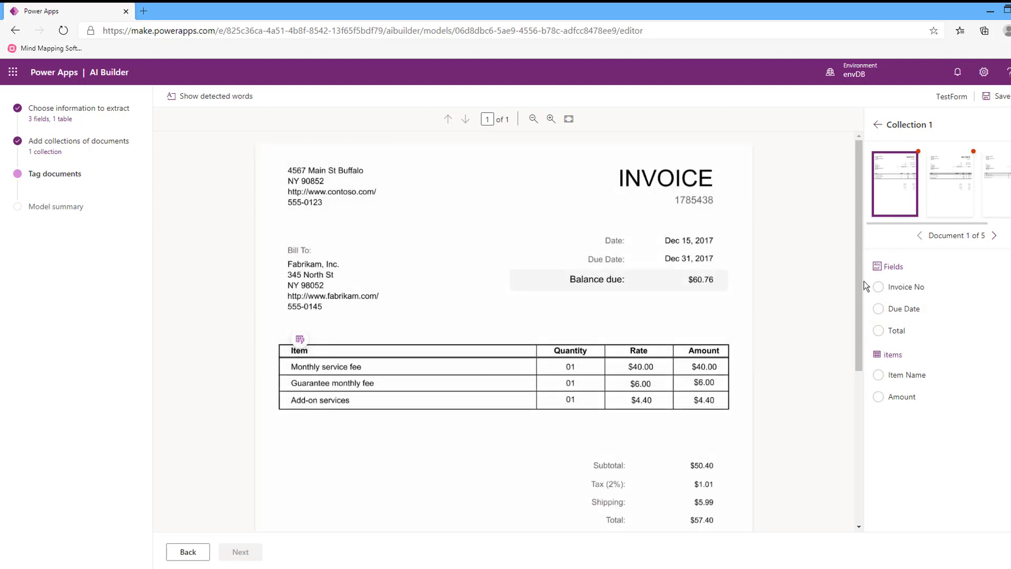
left_click_drag(673, 190, 719, 207)
left_click(569, 231)
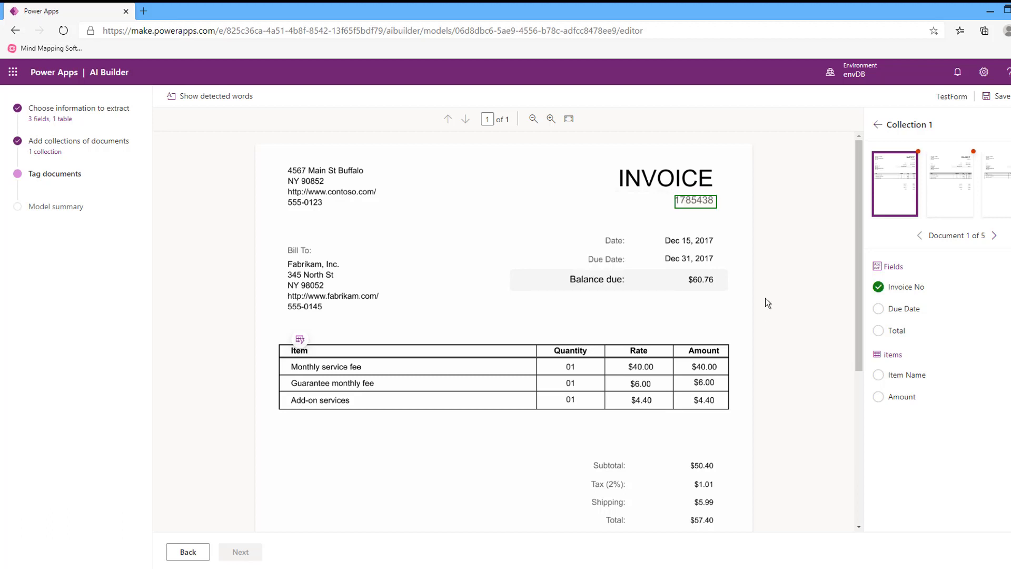
left_click_drag(663, 254, 715, 260)
left_click(533, 289)
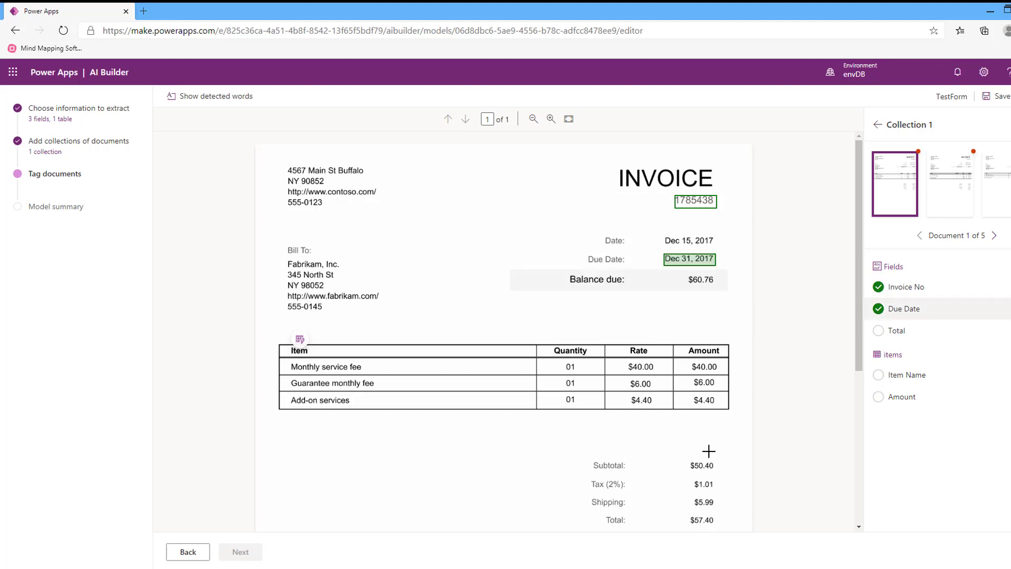
left_click_drag(688, 512, 719, 525)
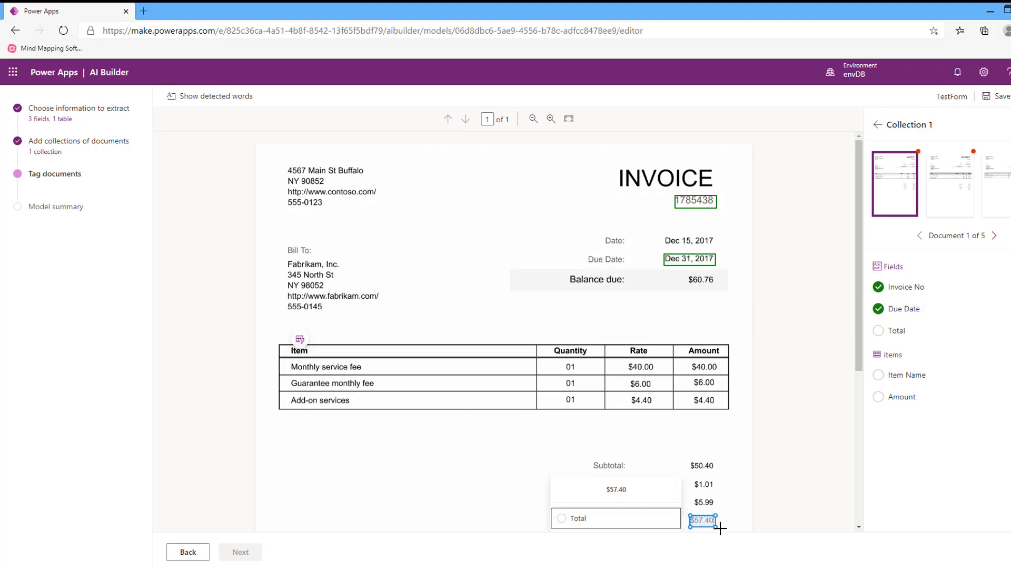
left_click(573, 520)
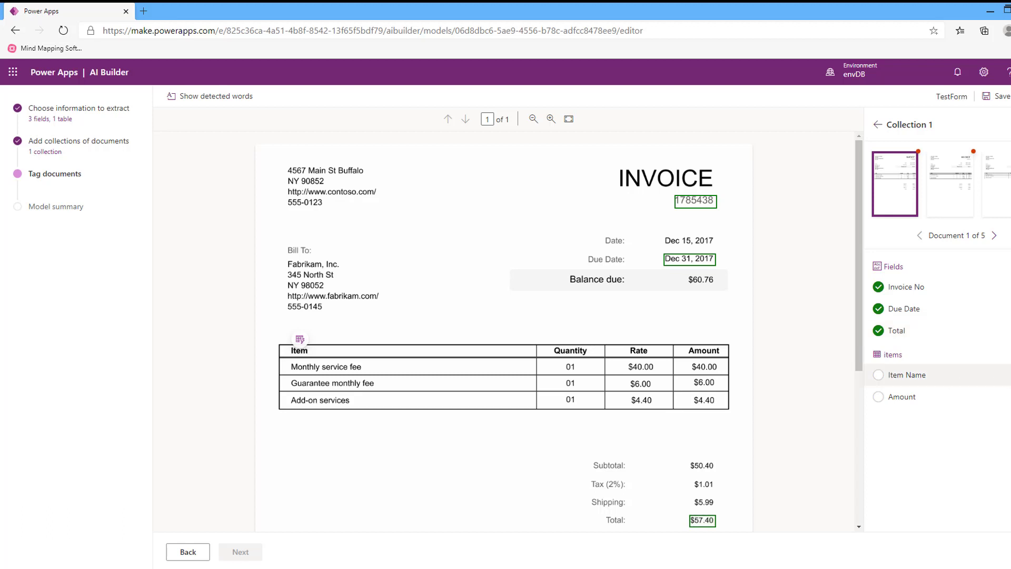
Tag the first invoice's detected table as items and assign its Amount column to Amount
left_click(1010, 375)
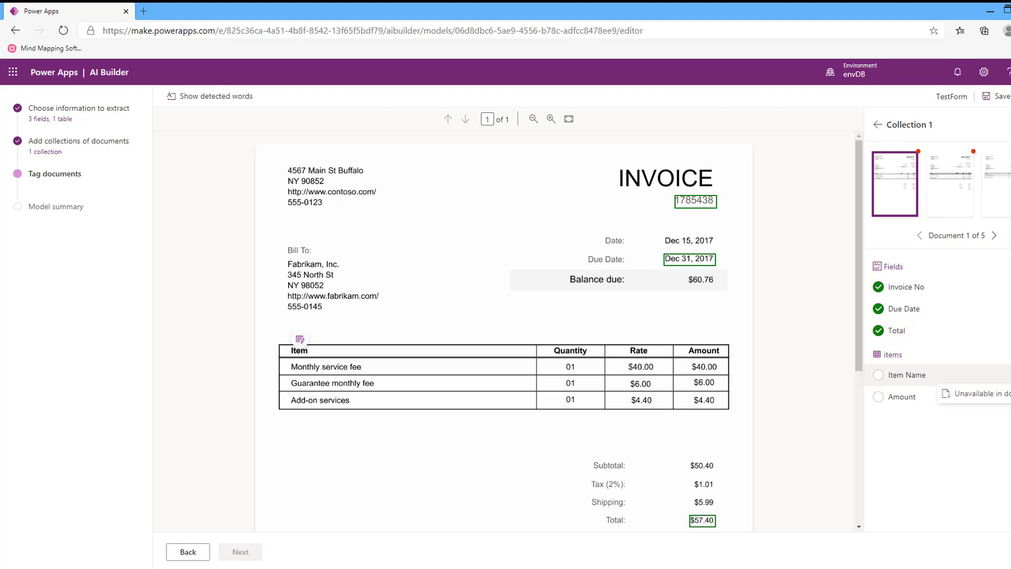
left_click(886, 326)
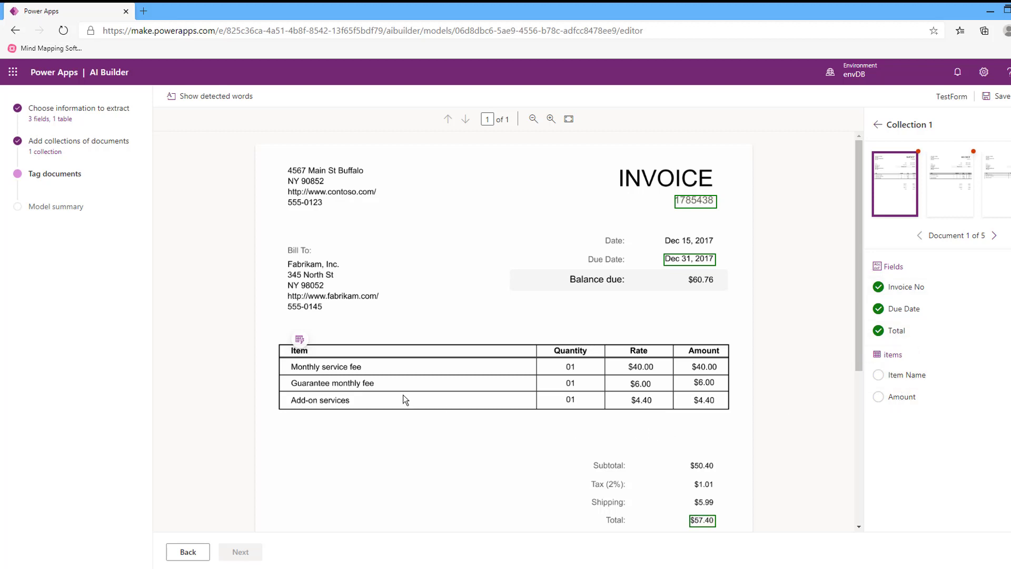
left_click(298, 340)
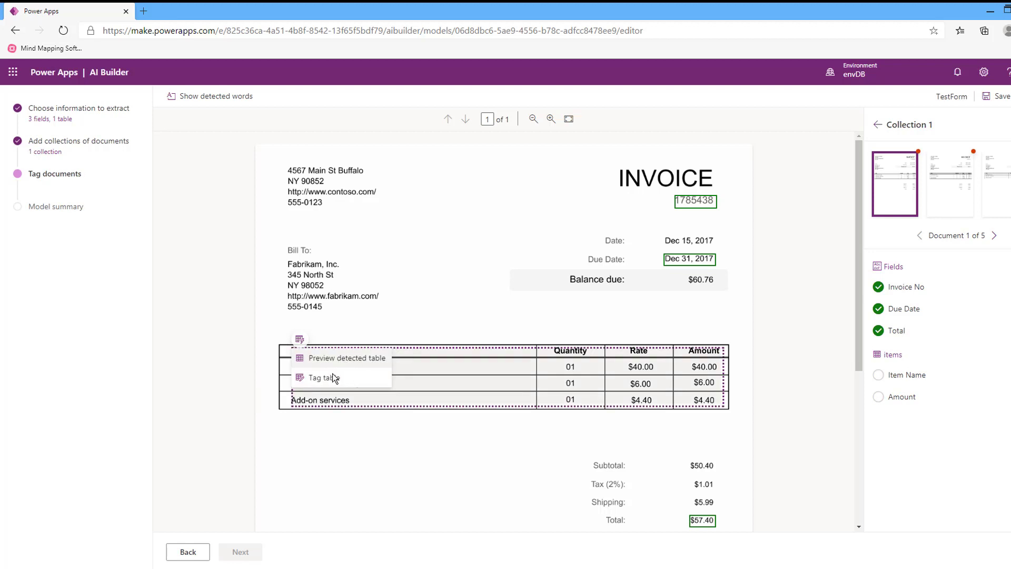
left_click(334, 377)
left_click(452, 326)
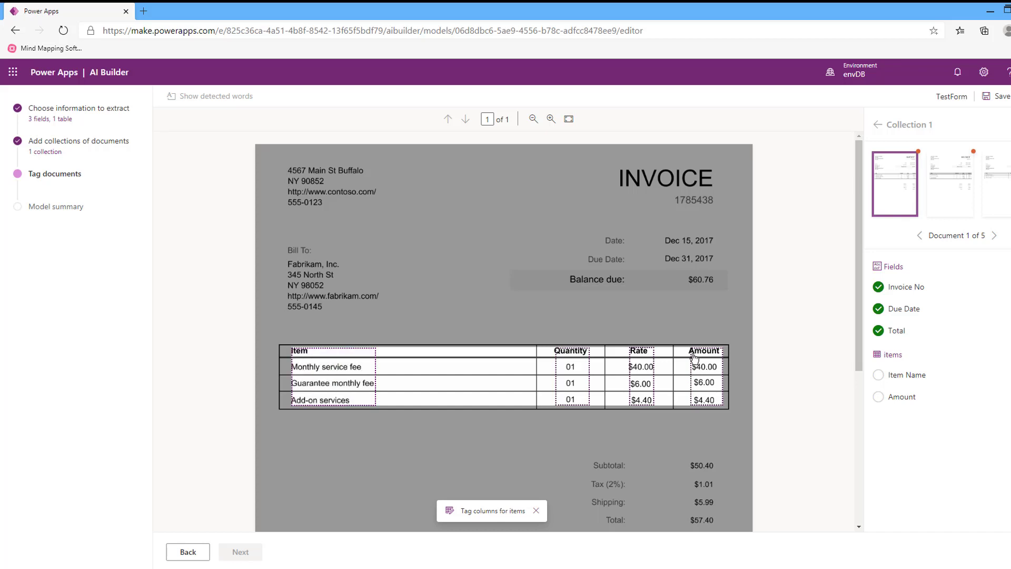
left_click(717, 357)
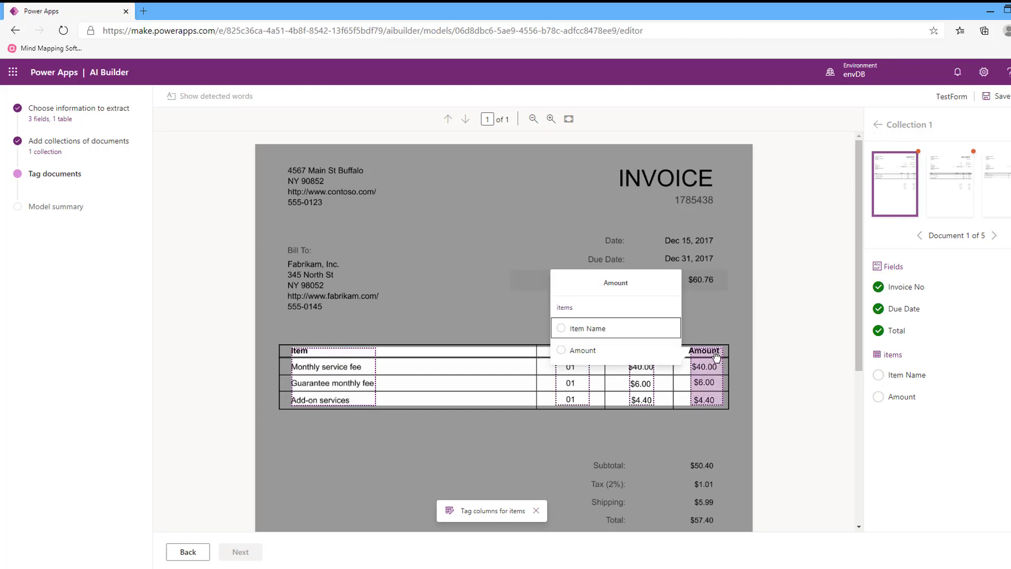
left_click(567, 352)
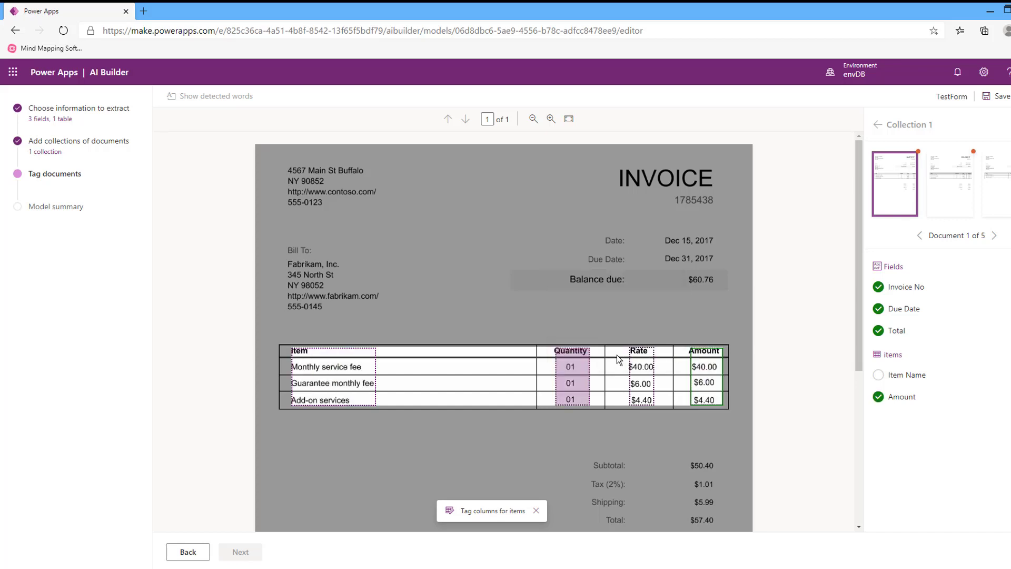
Assign the first invoice's Item column to Item Name and continue through the remaining invoices in Collection 1 up to document 5
left_click(322, 358)
left_click(397, 355)
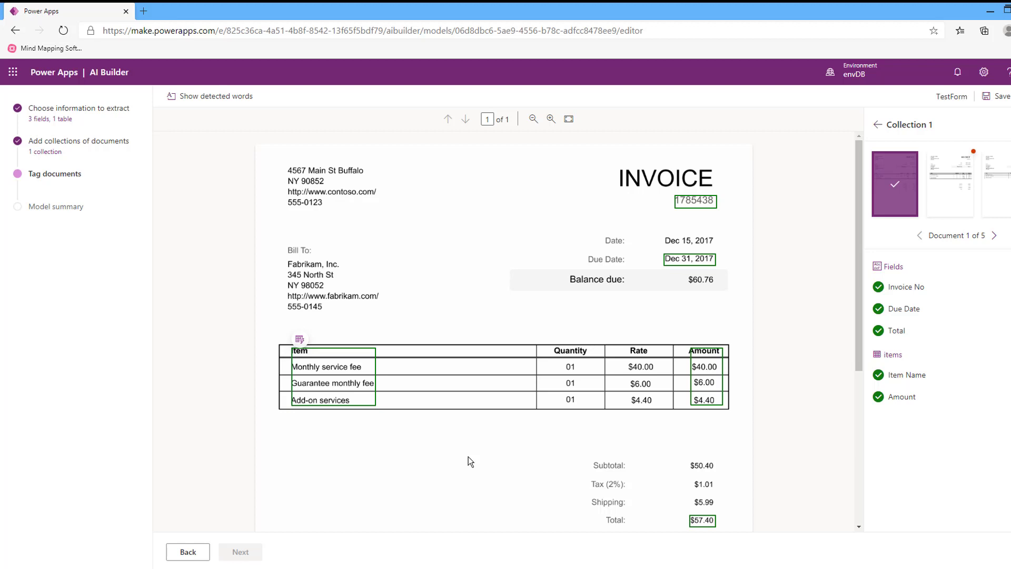
left_click(965, 197)
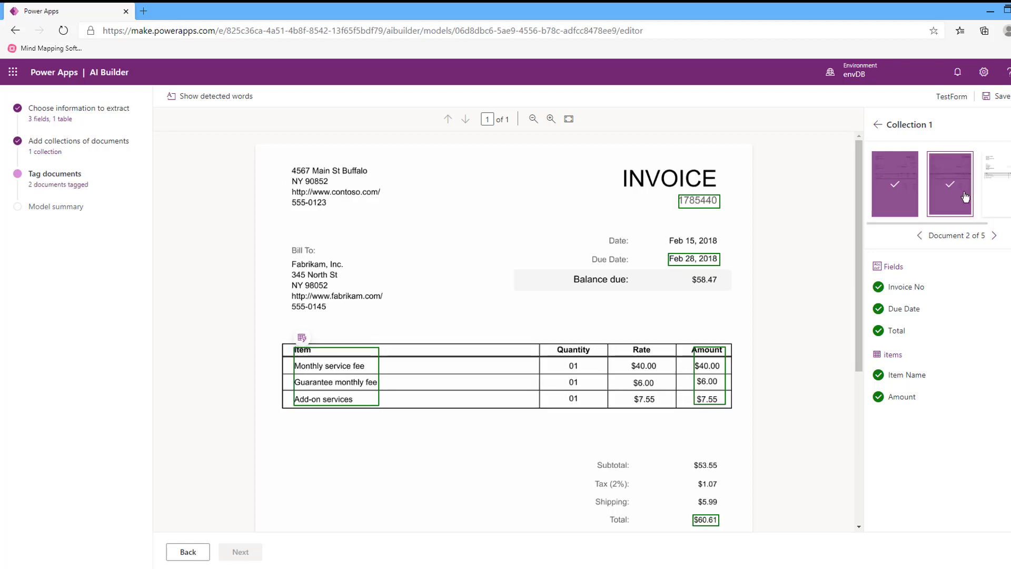
left_click(998, 190)
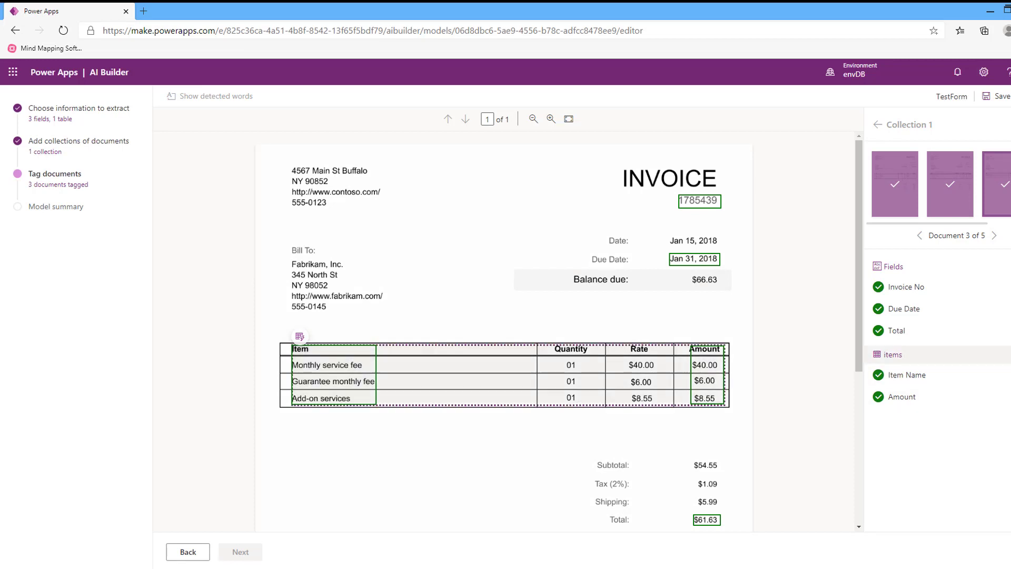
left_click(994, 235)
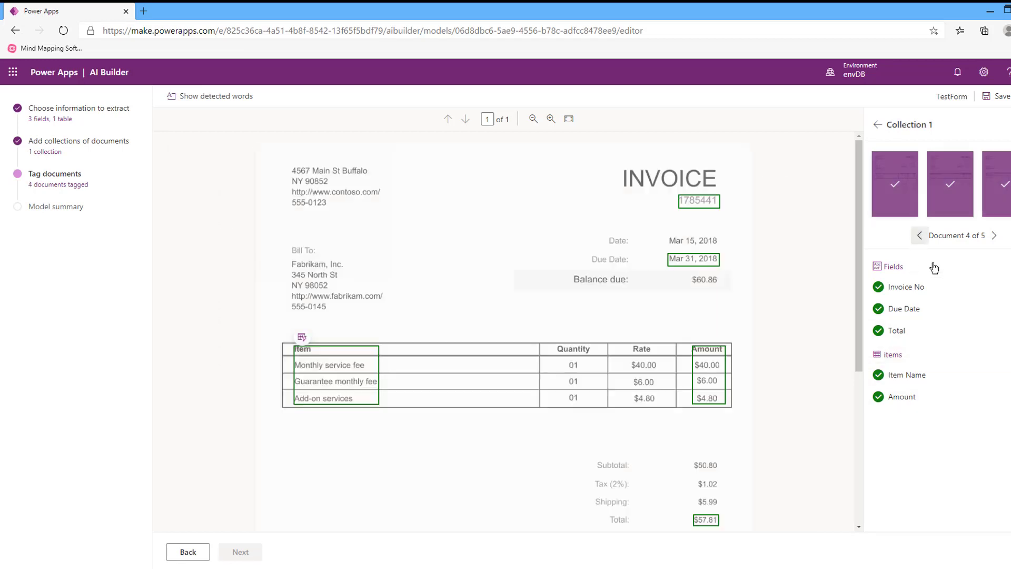
left_click(995, 237)
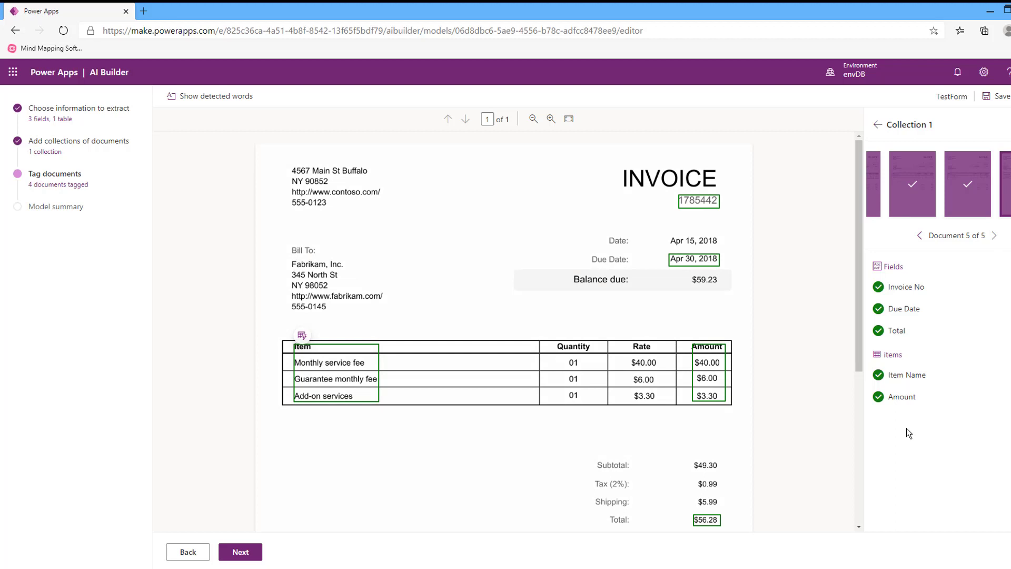
Proceed to the model summary and train the TestForm model
left_click(243, 553)
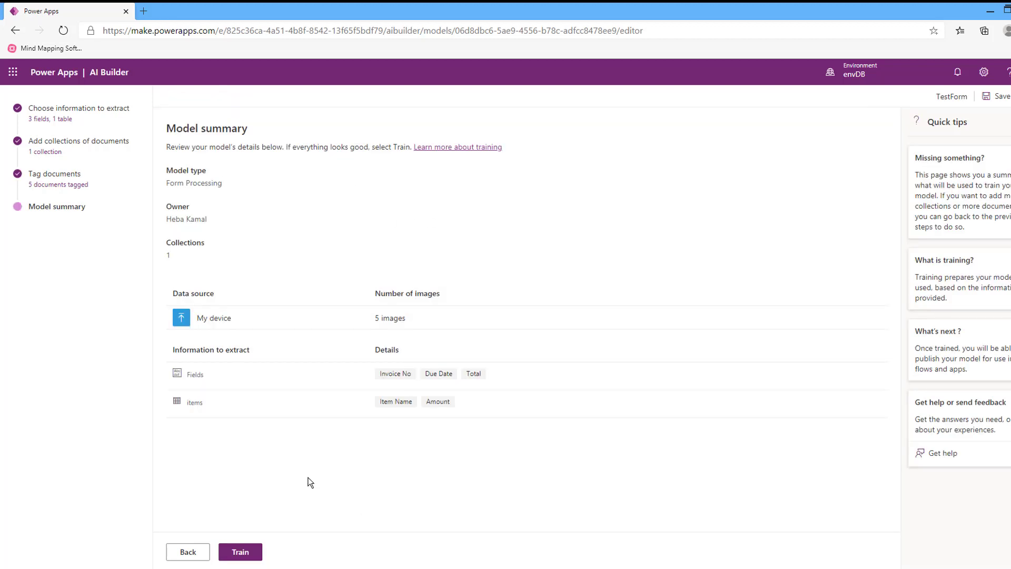
left_click(243, 552)
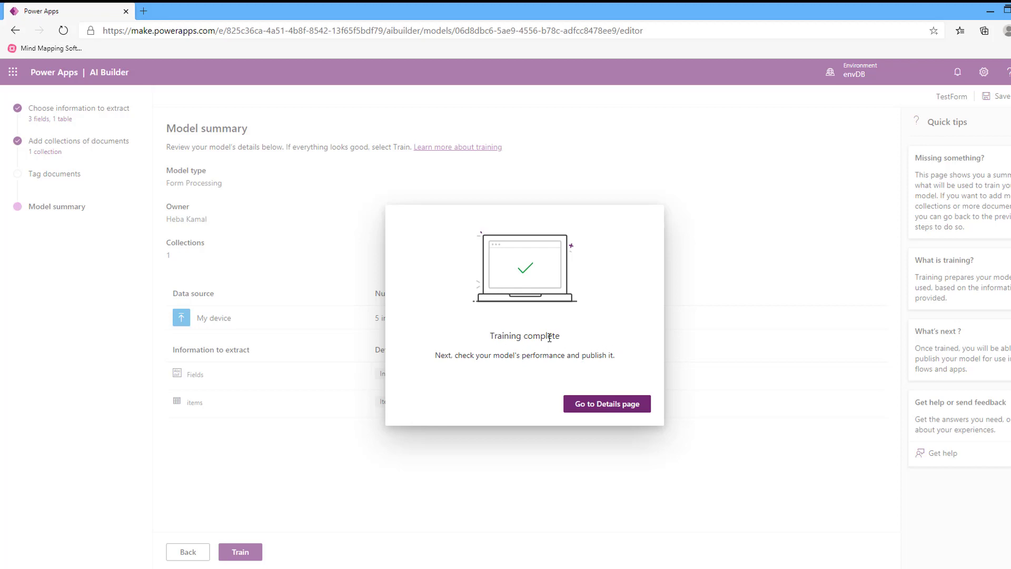
Open Power Apps in a new browser tab and show the list of AI Builder models
left_click(143, 11)
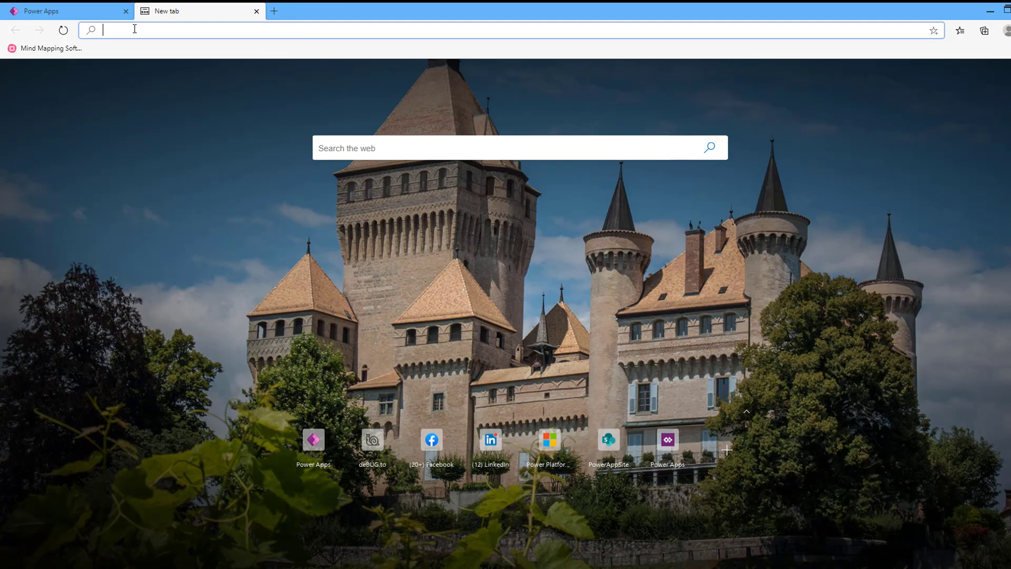
key("ctrl+v")
key("Return")
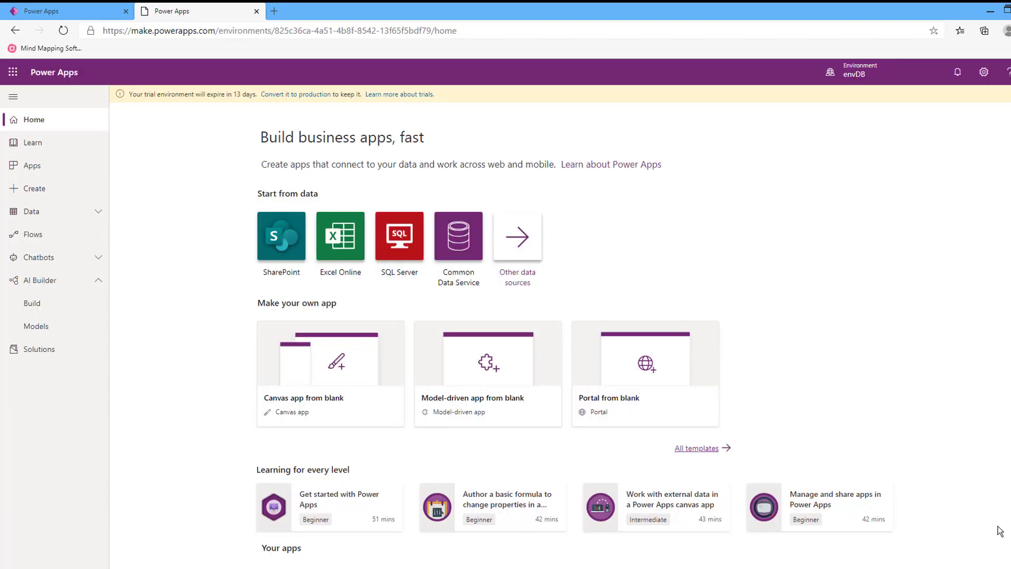
left_click(36, 326)
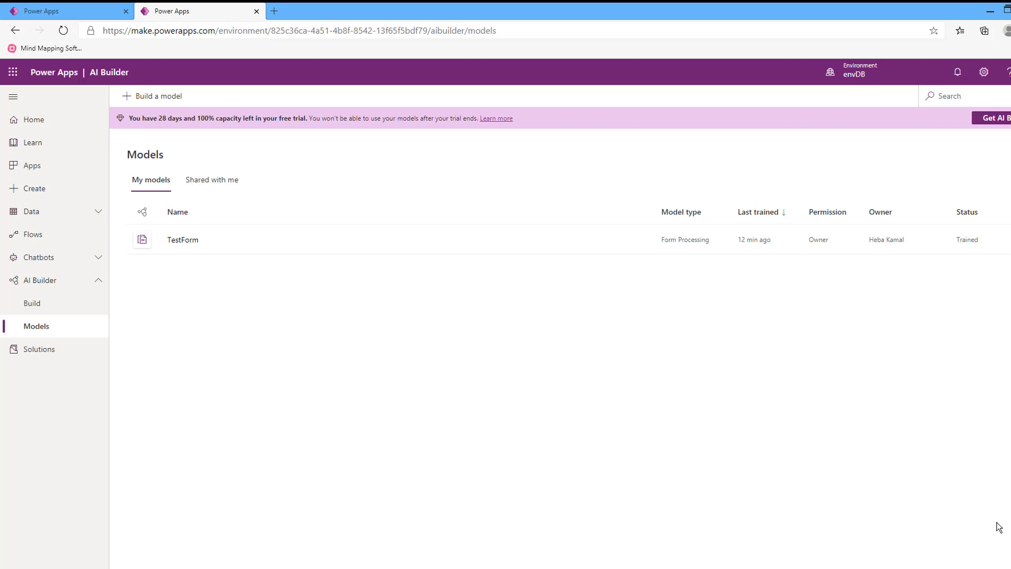
Return to the original browser tab and continue from the completed training to the model's details page
left_click(58, 11)
left_click(607, 406)
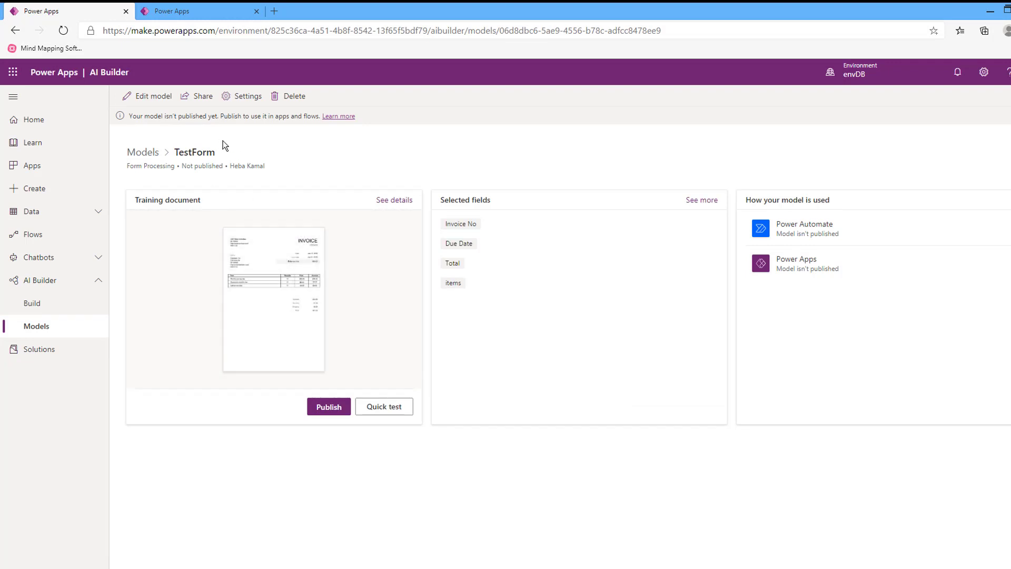
Back in the second browser tab, open the details of TestForm from the models list and publish the model
left_click(194, 14)
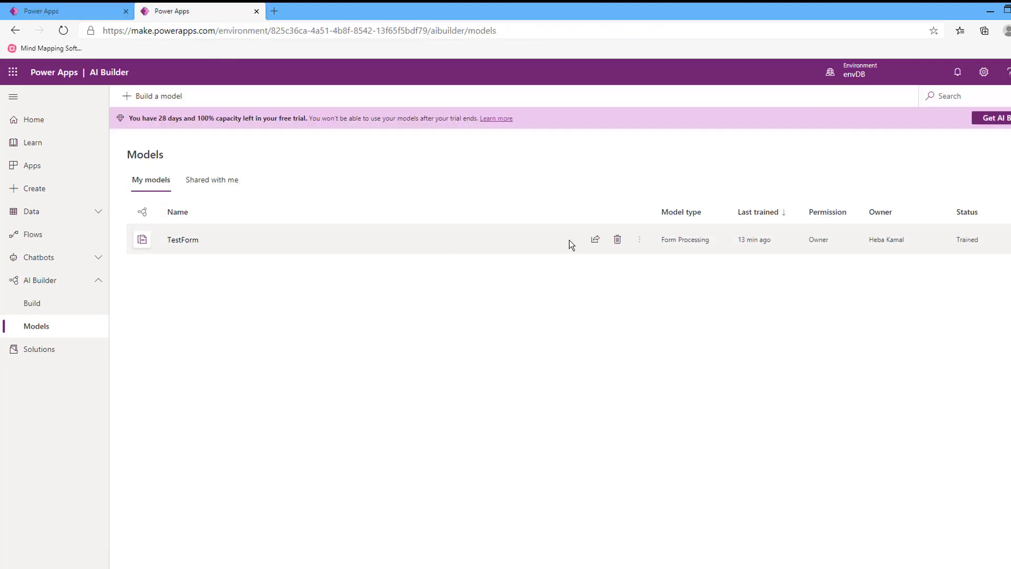
left_click(639, 240)
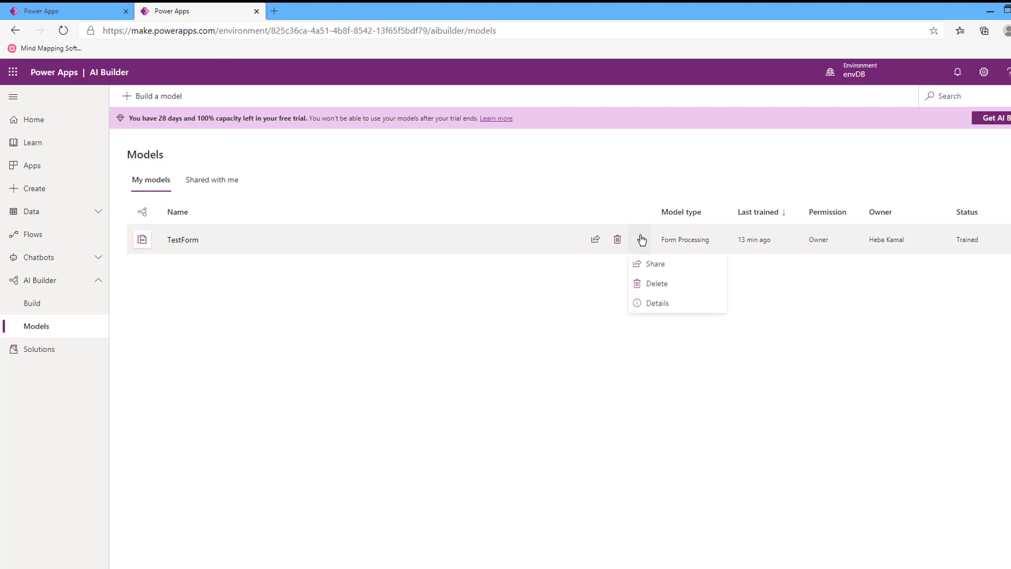
left_click(657, 305)
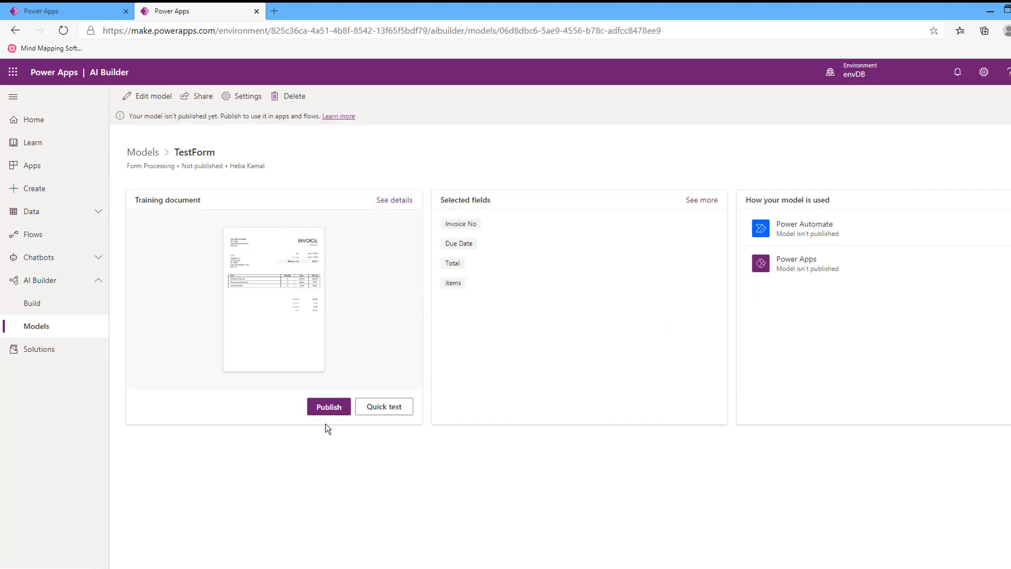
left_click(327, 408)
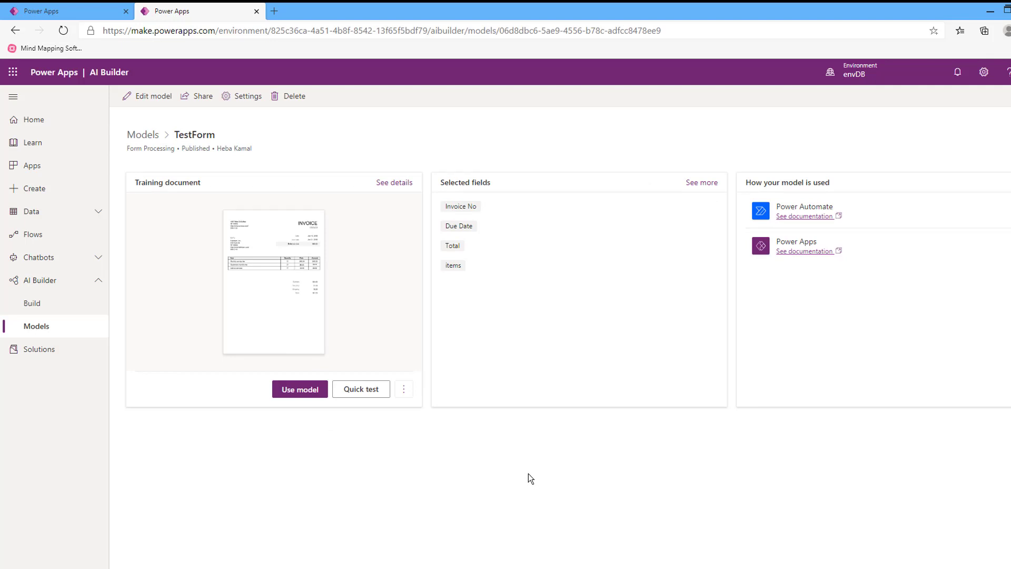
Run a quick test of the published model on a sample invoice, check the detected fields and table, and close the test
left_click(363, 390)
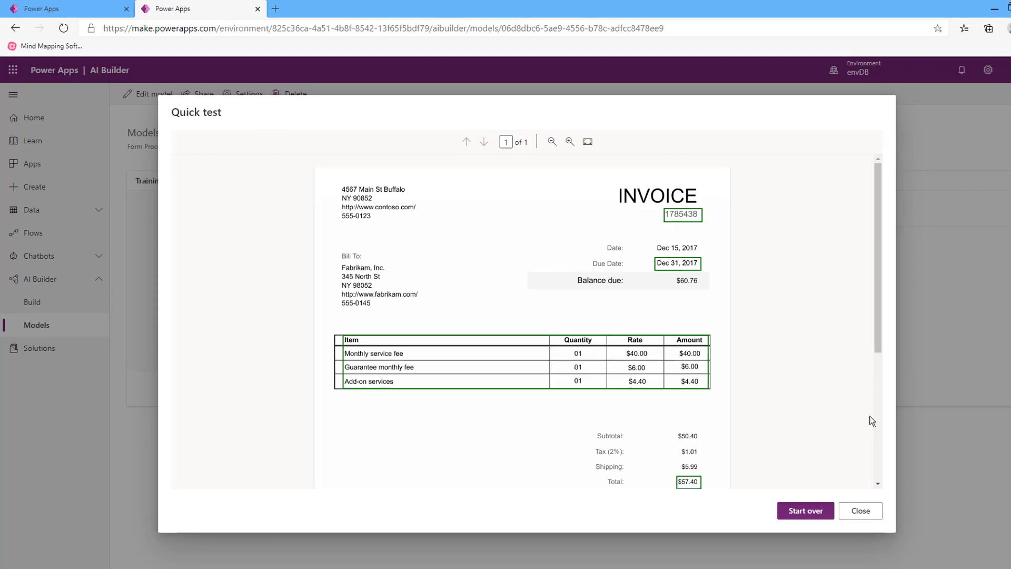
left_click(859, 511)
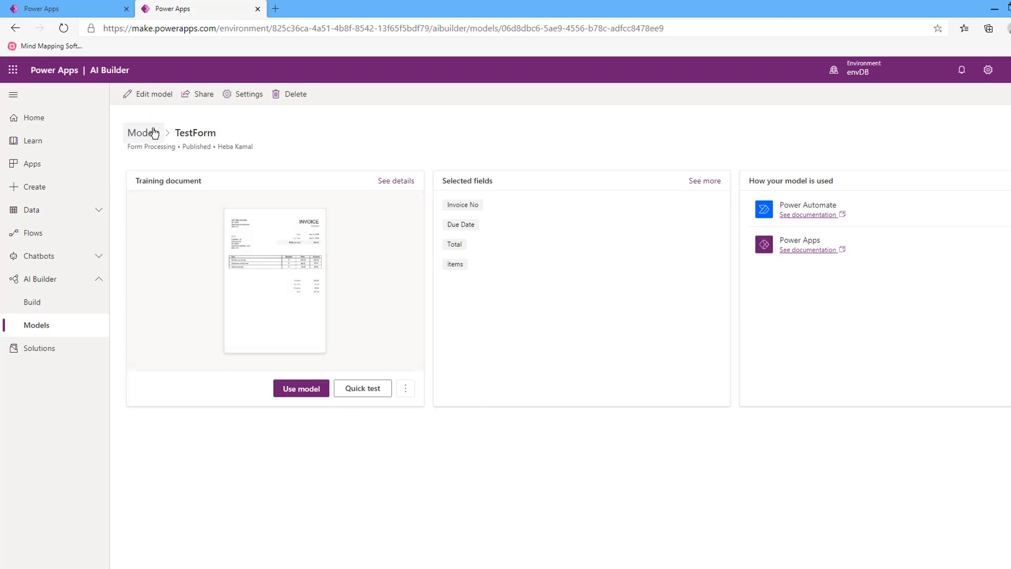
Return to the models list, open the details of TestForm and start editing the model
left_click(46, 326)
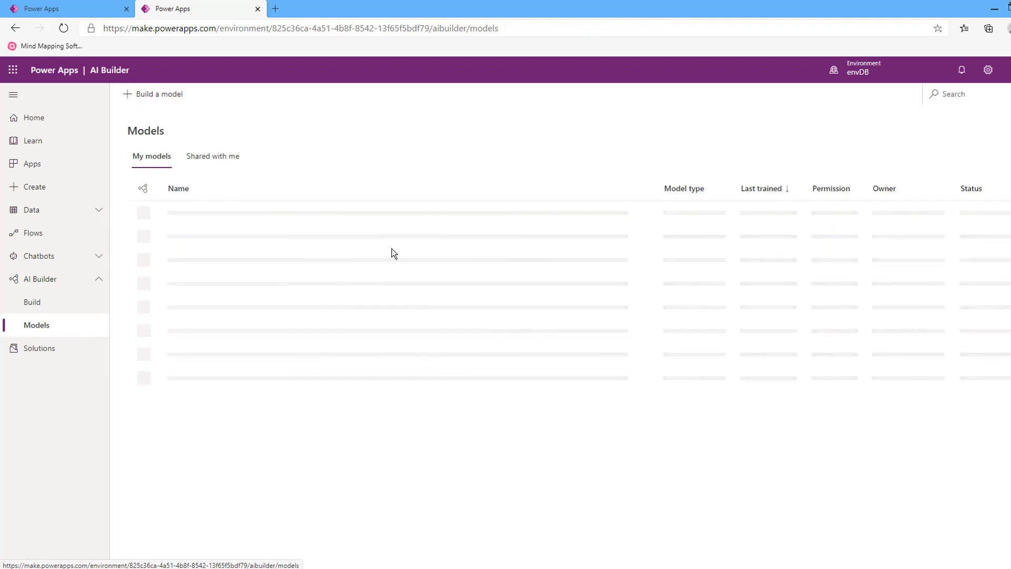
left_click(645, 242)
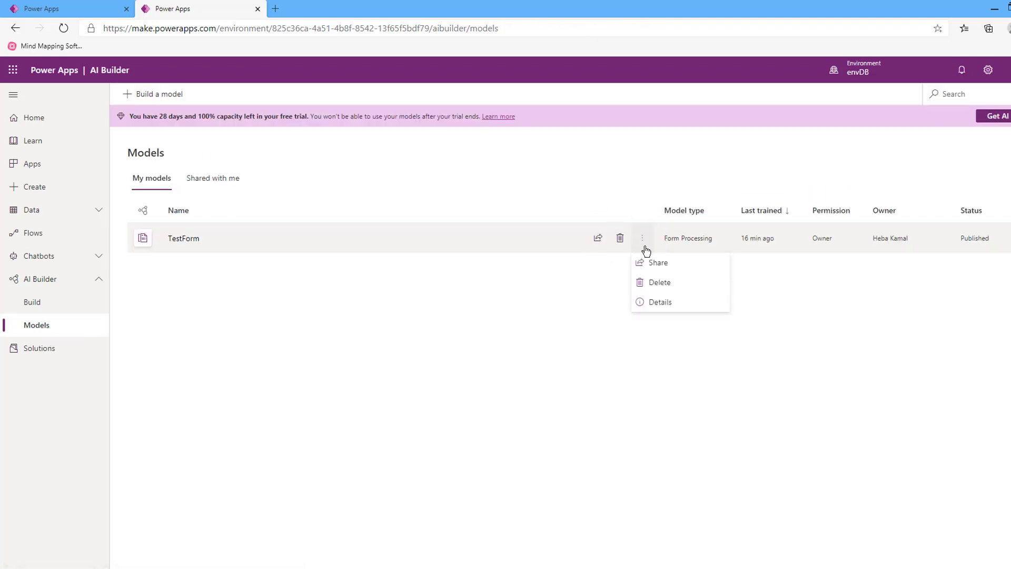
left_click(657, 301)
left_click(151, 98)
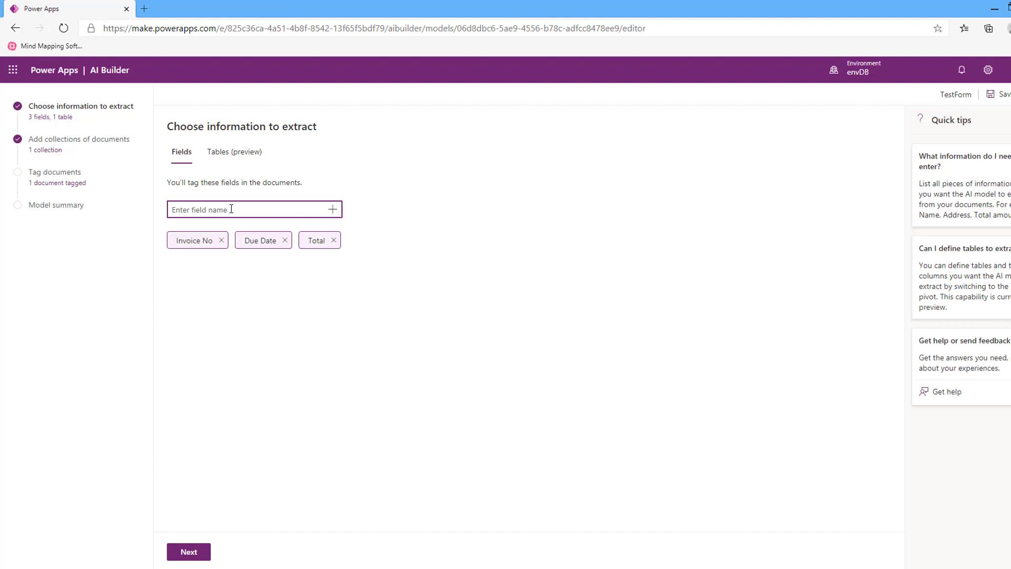
Add a field named Balance to the information to extract, and proceed with the existing document collection to tagging
type("Balance")
left_click(333, 210)
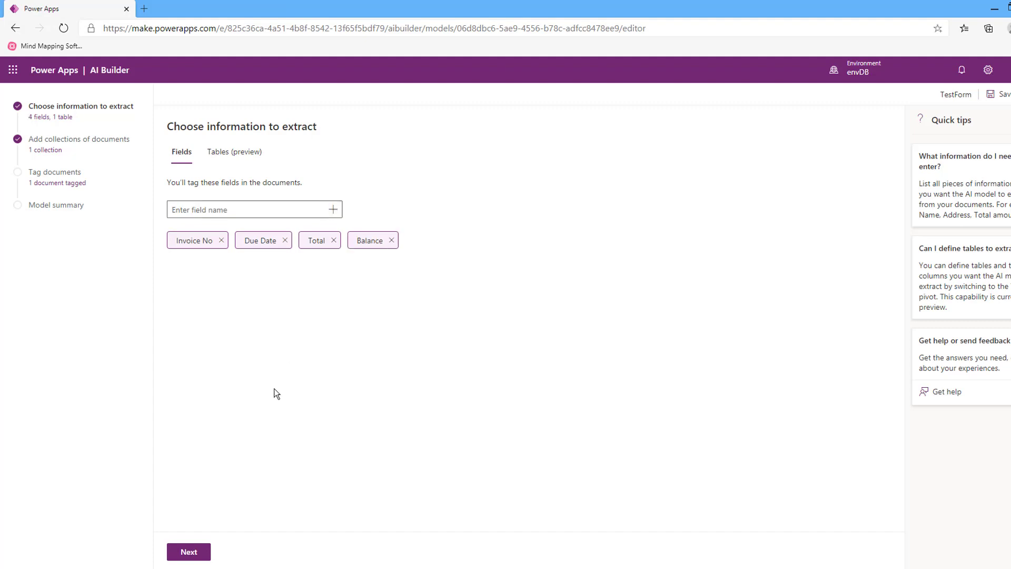
left_click(190, 551)
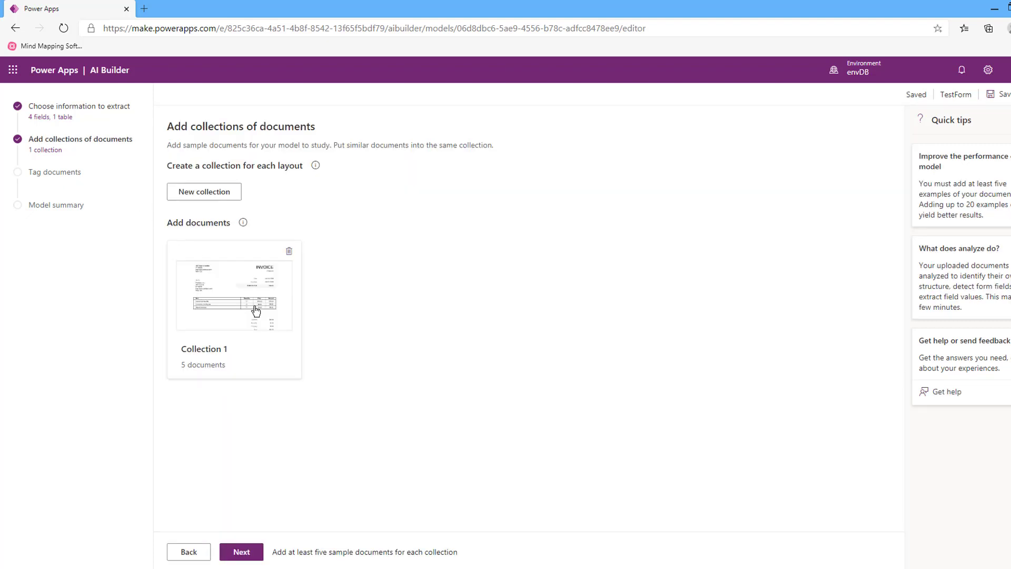
left_click(242, 552)
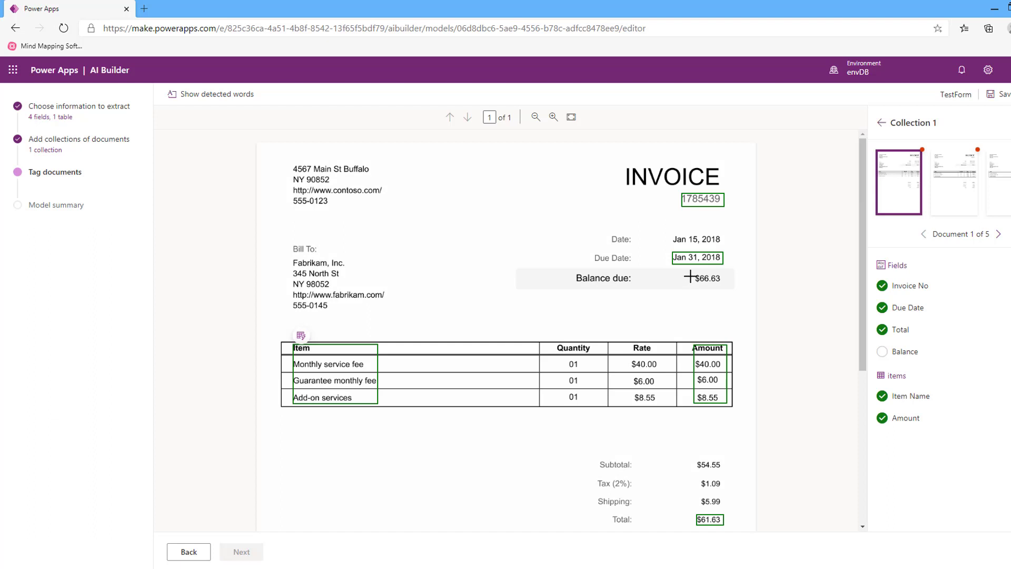
Tag the balance due amount as Balance on the first invoice and continue through all five invoices in Collection 1
left_click_drag(691, 274, 726, 283)
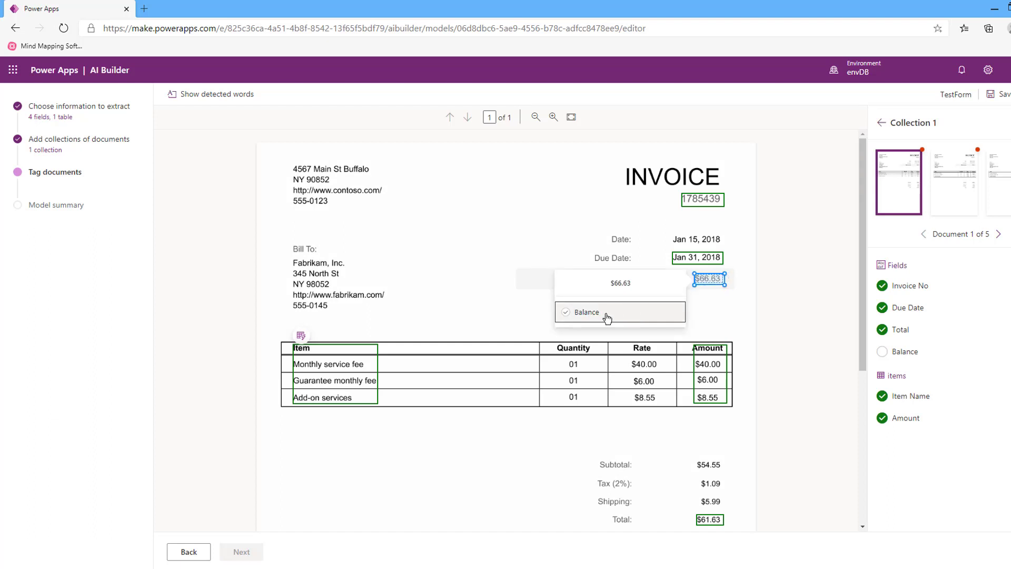
left_click(576, 316)
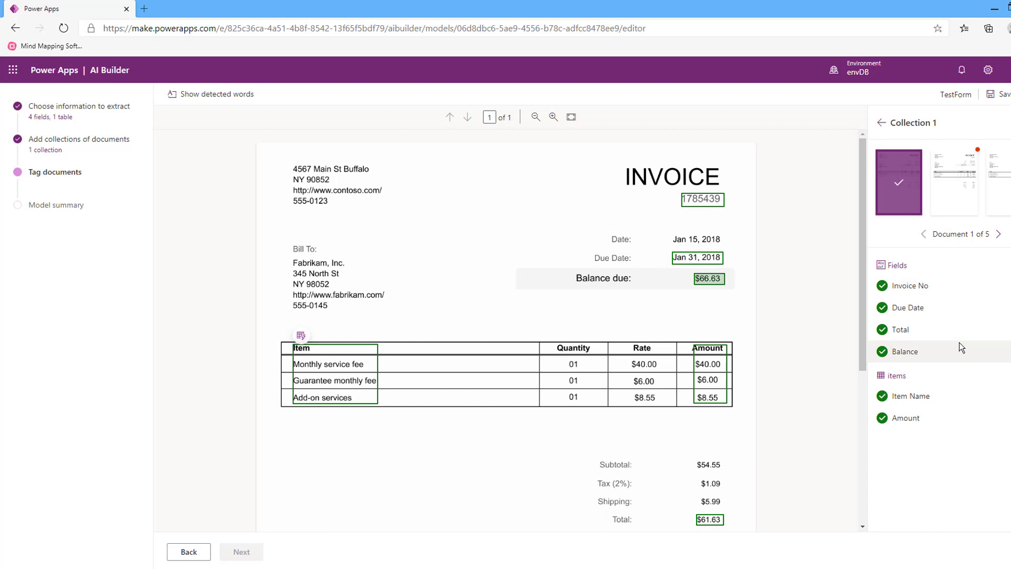
left_click(955, 175)
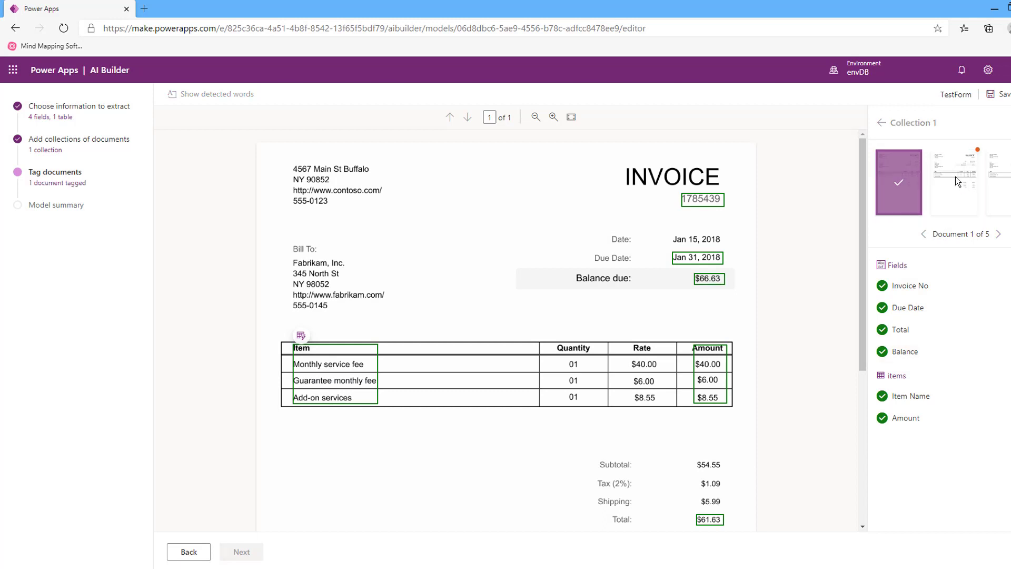
left_click(1004, 238)
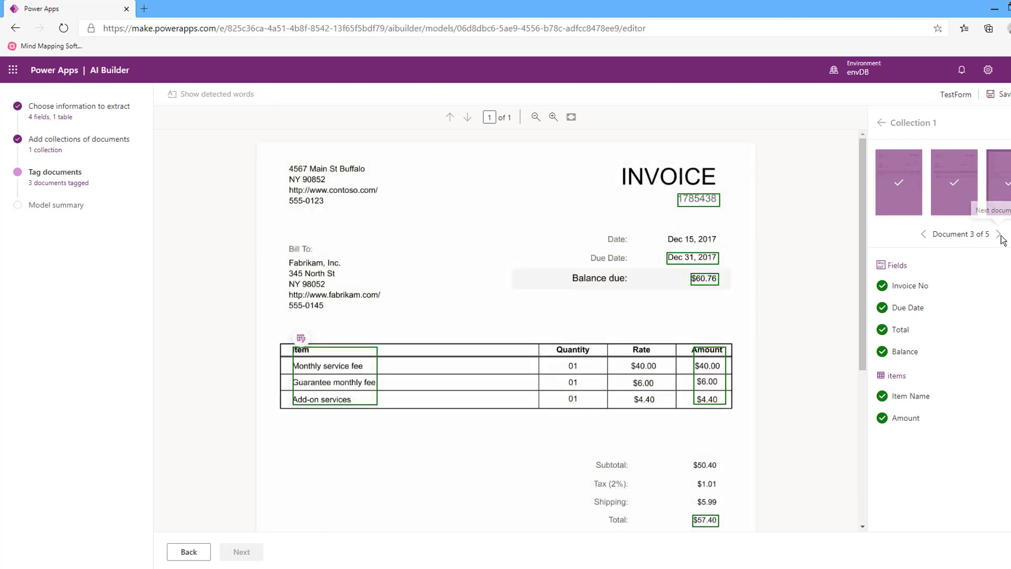
left_click(999, 235)
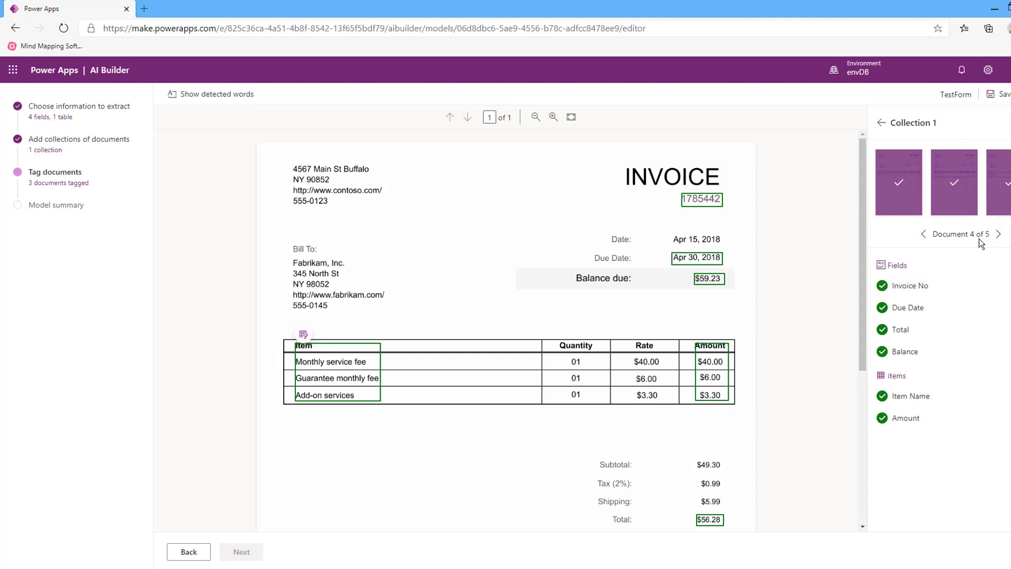
left_click(998, 235)
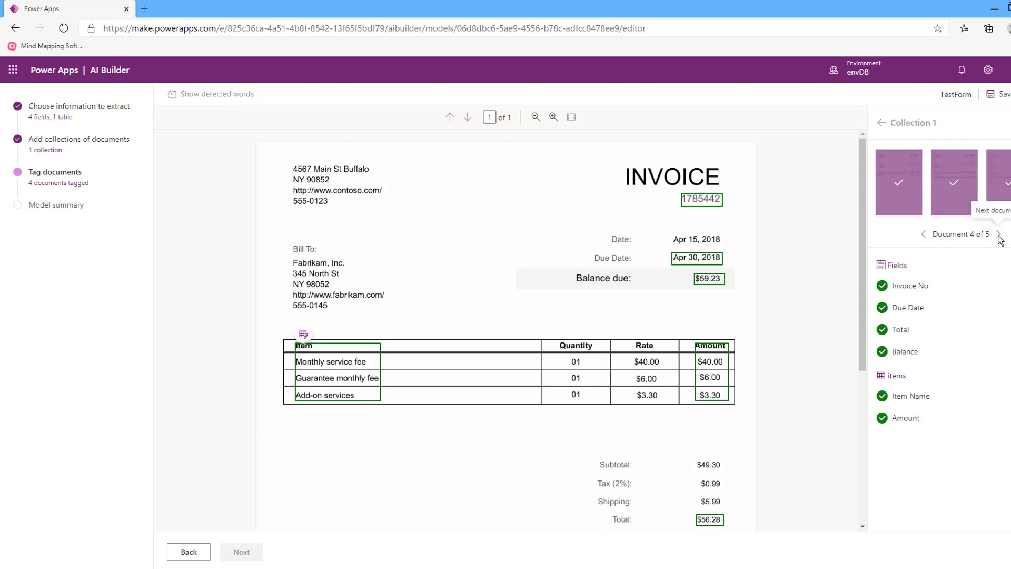
left_click(999, 235)
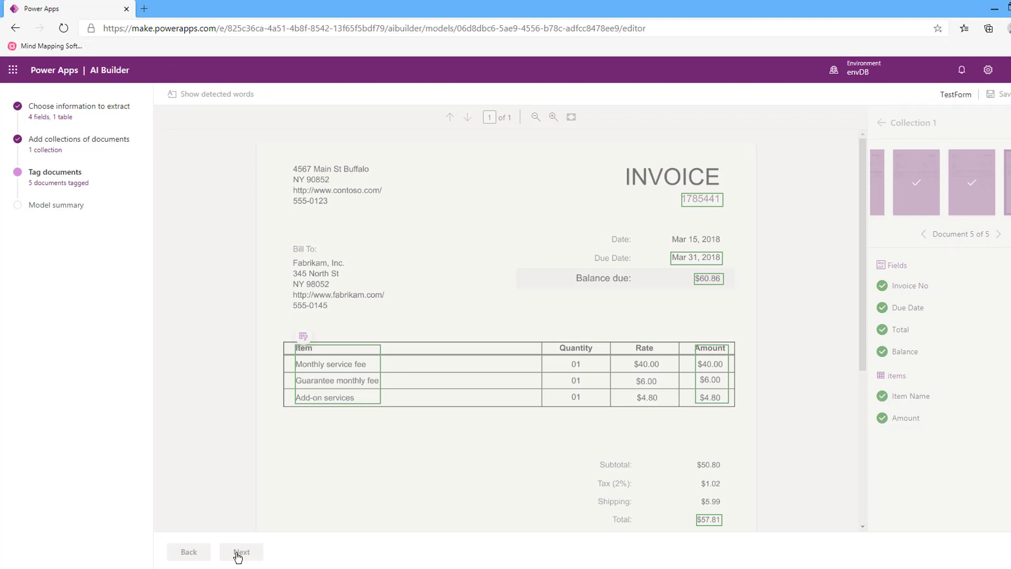
Proceed to the model summary, retrain the model with the Balance field and go to its details page
left_click(240, 553)
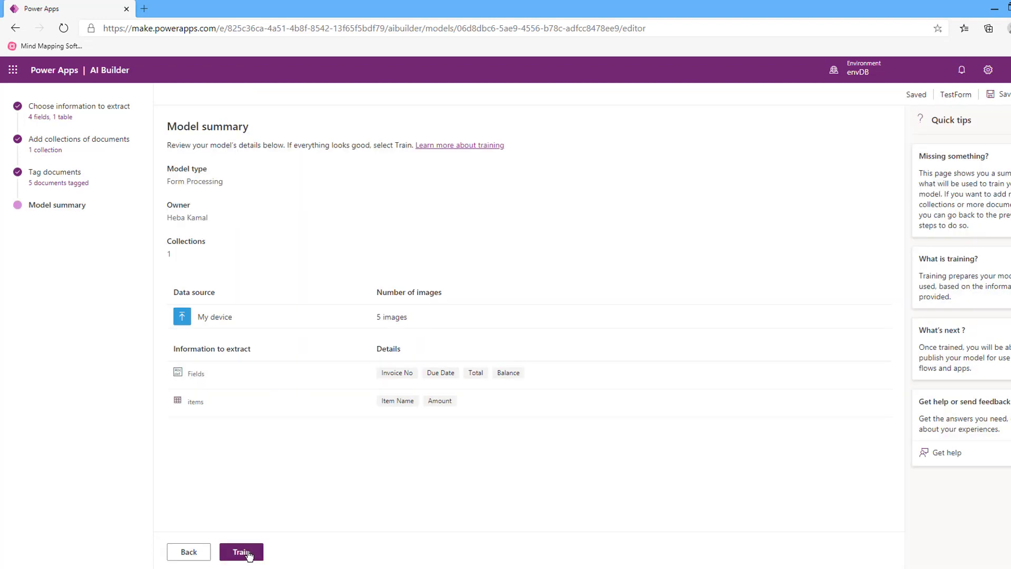
left_click(238, 554)
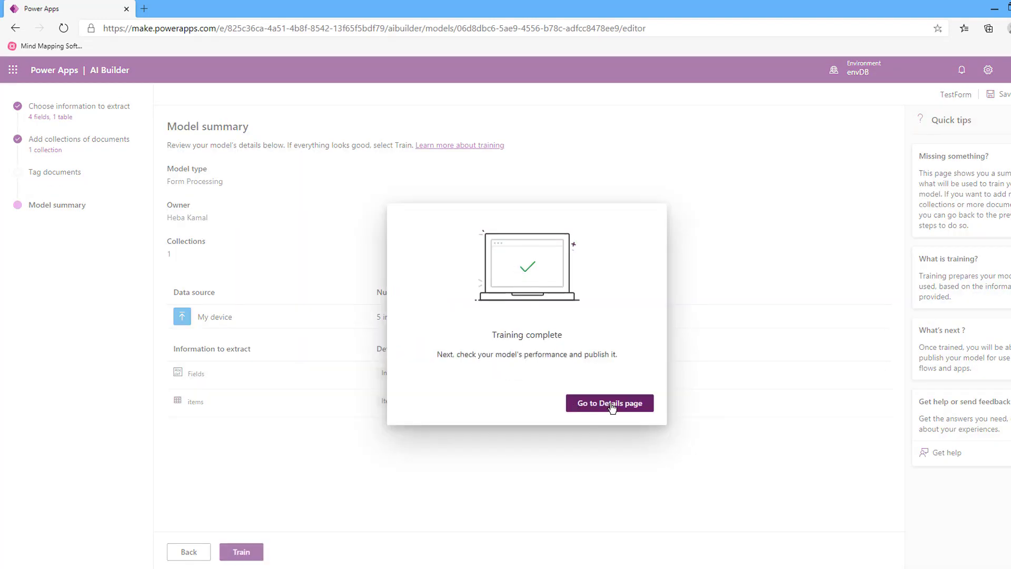
left_click(614, 408)
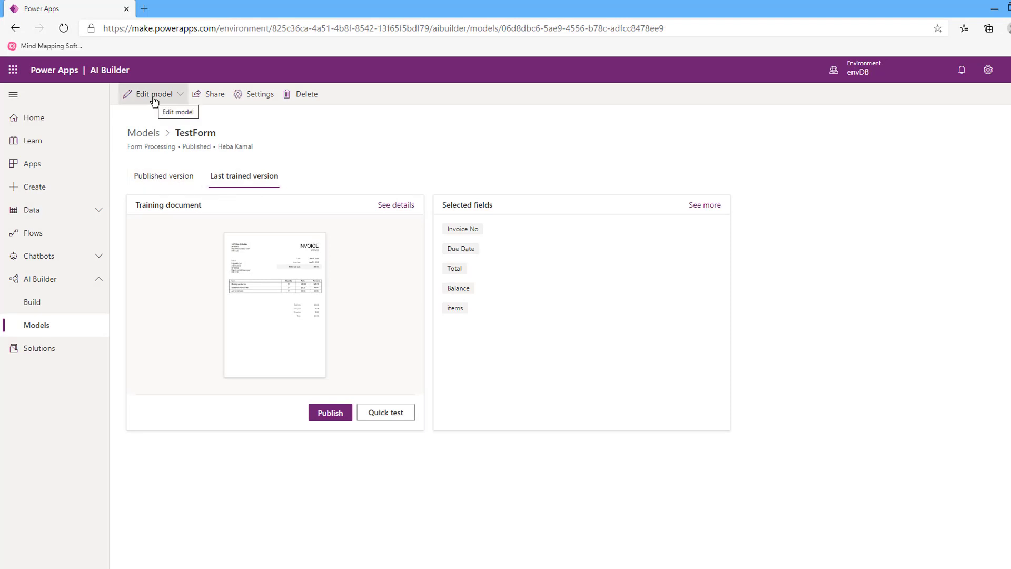
Start editing TestForm from its last trained version
left_click(173, 94)
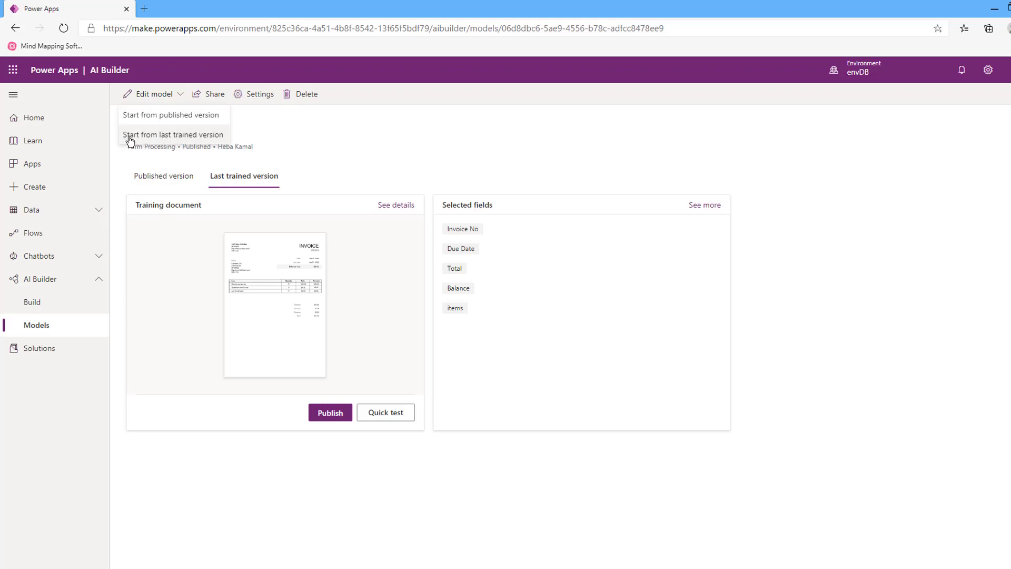
left_click(208, 136)
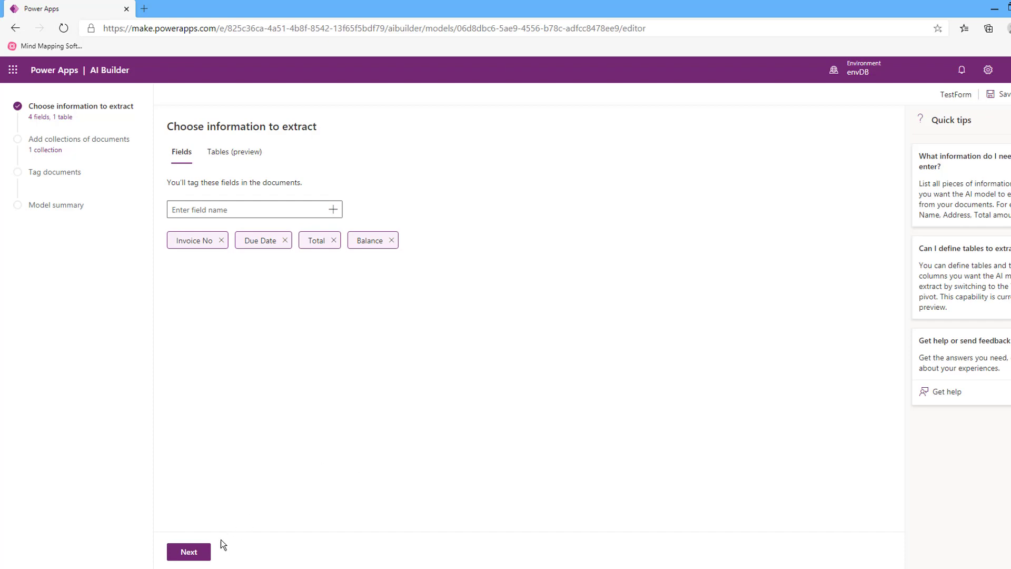
Proceed past the information to extract, reopen the TestForm draft from the models list and return to the list
left_click(199, 550)
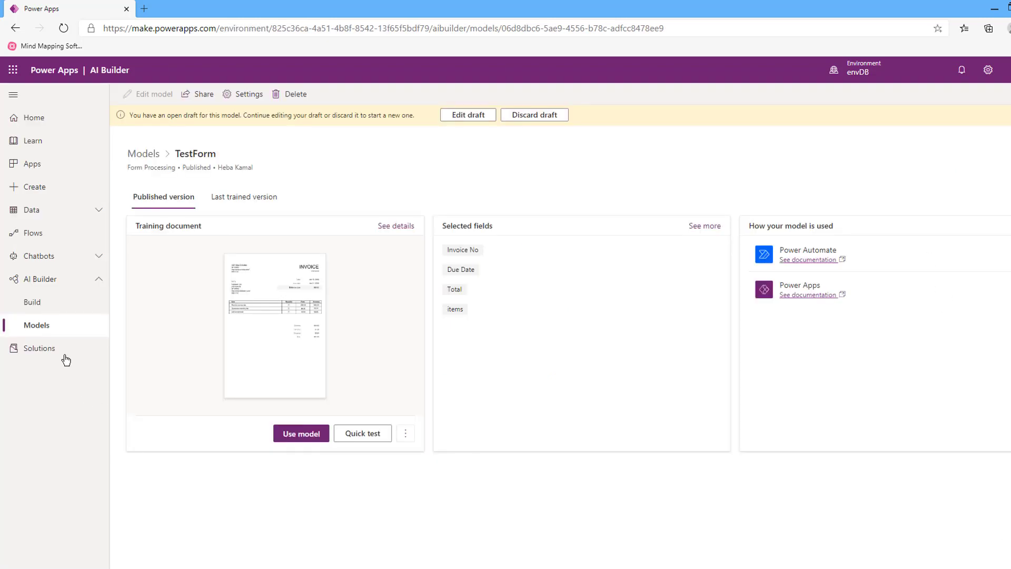
left_click(42, 326)
left_click(643, 239)
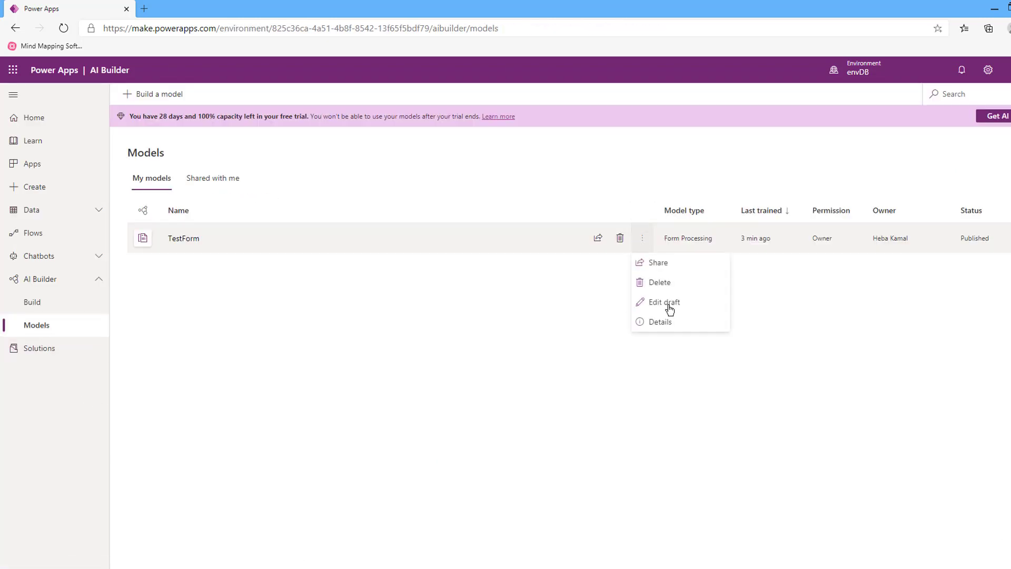
left_click(666, 303)
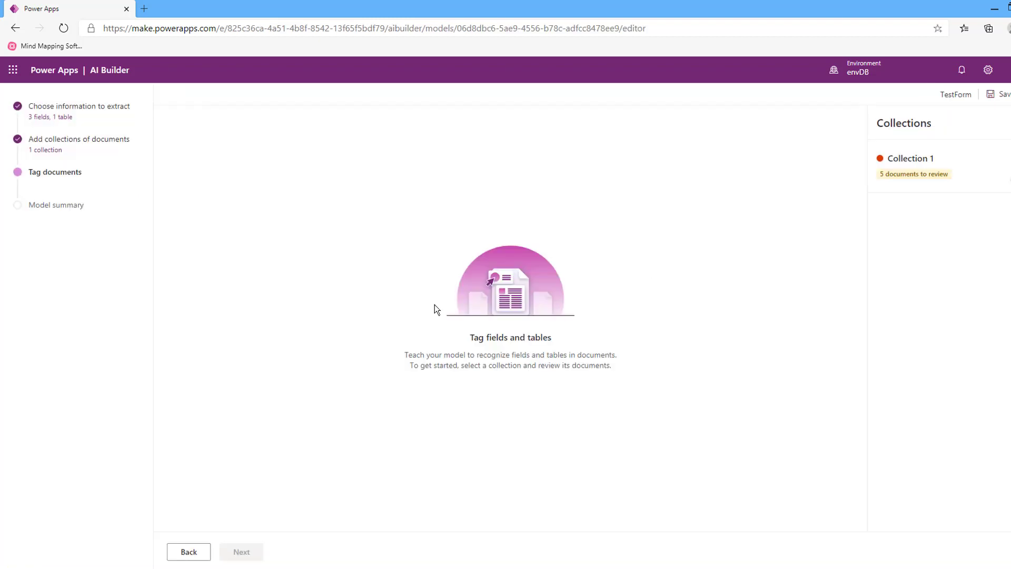
left_click(15, 28)
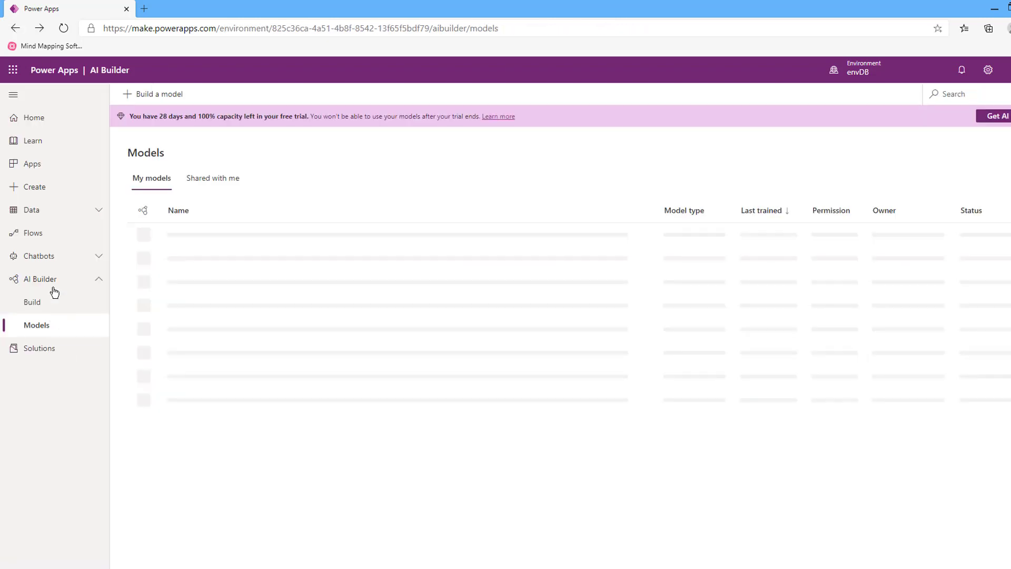
Open the TestForm details and view its last trained version
left_click(643, 238)
left_click(660, 323)
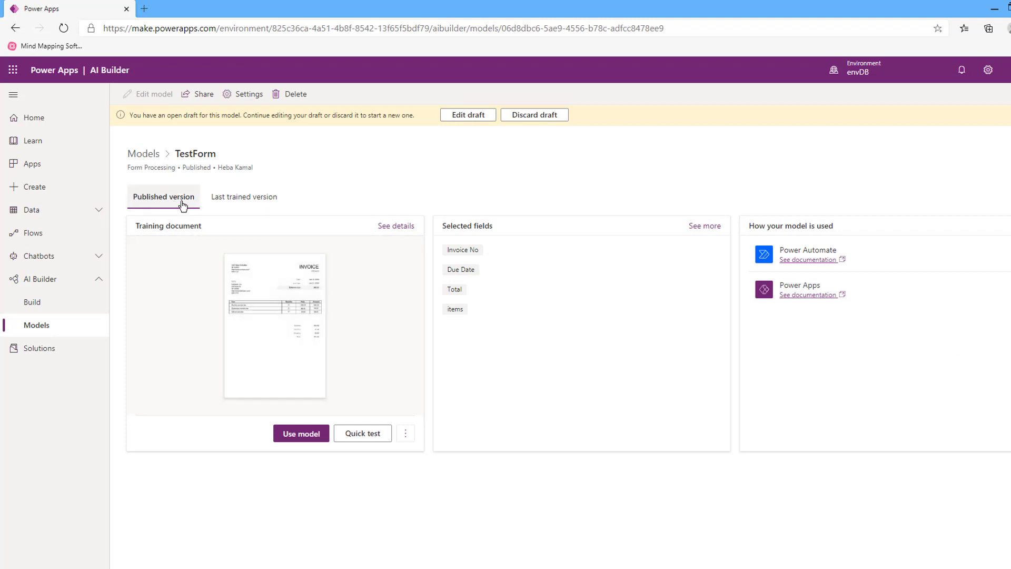
left_click(266, 197)
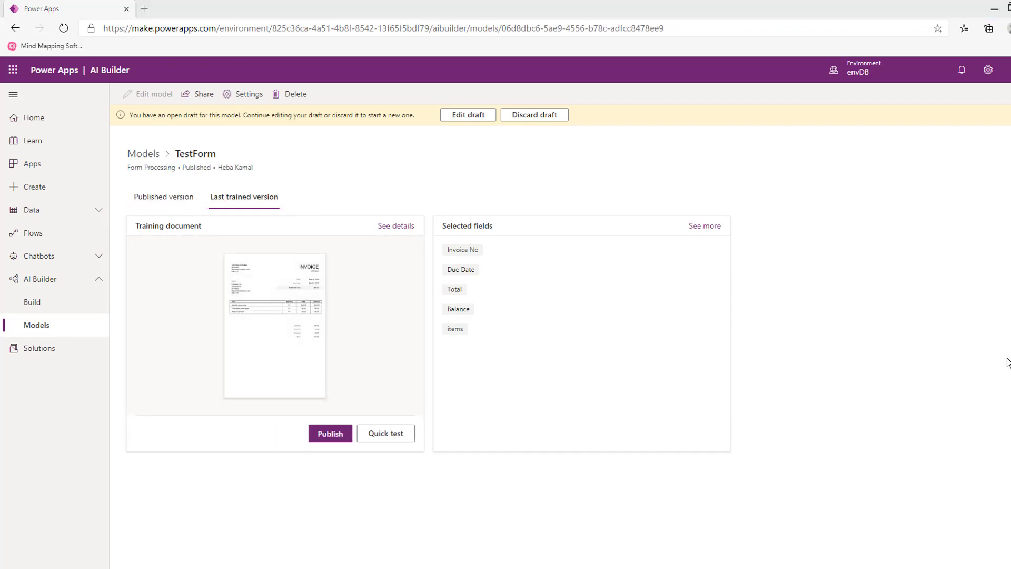
Return to the models list and permanently delete the TestForm model with all its versions and drafts
left_click(33, 331)
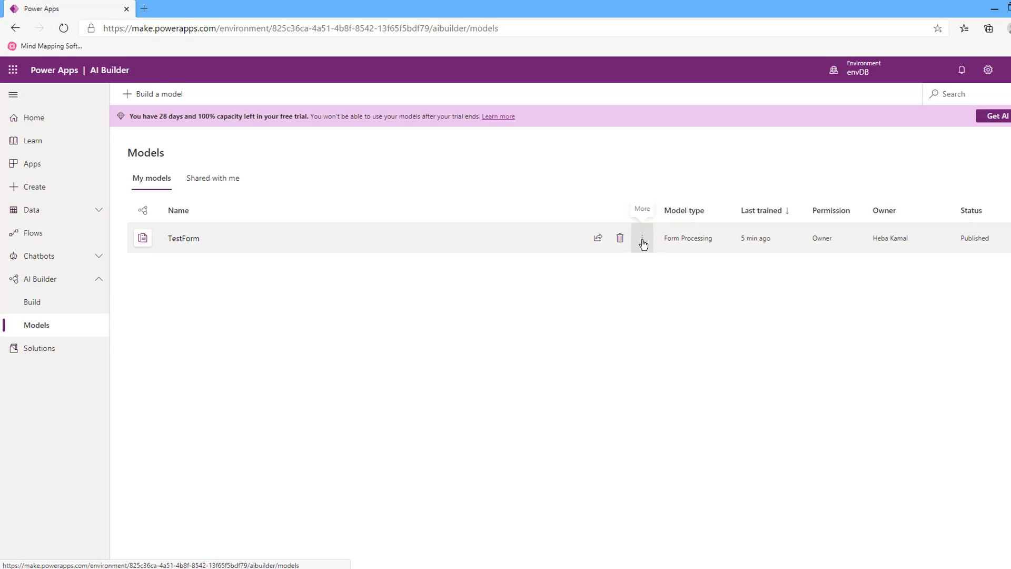
left_click(642, 240)
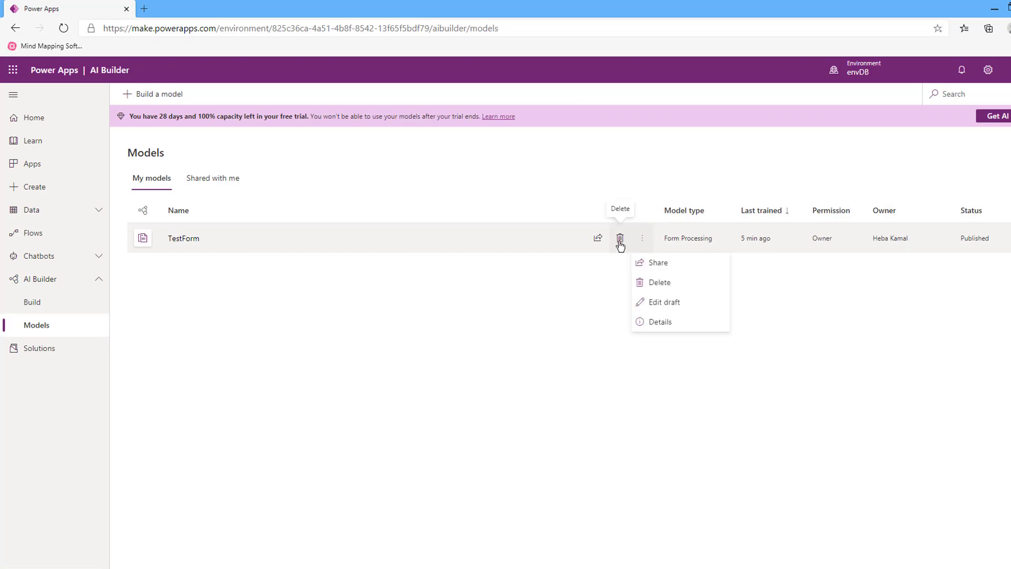
left_click(657, 284)
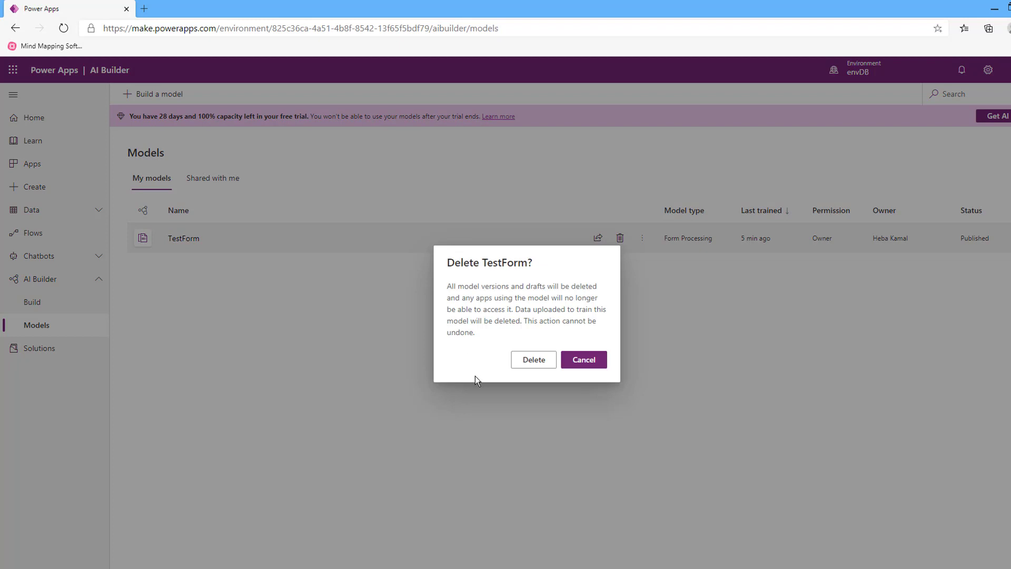
left_click(533, 362)
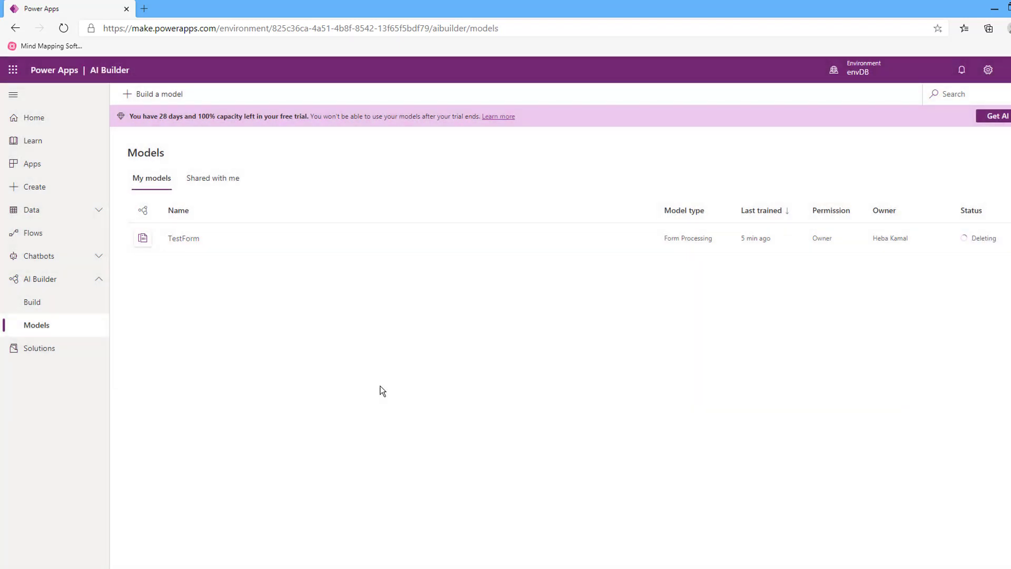